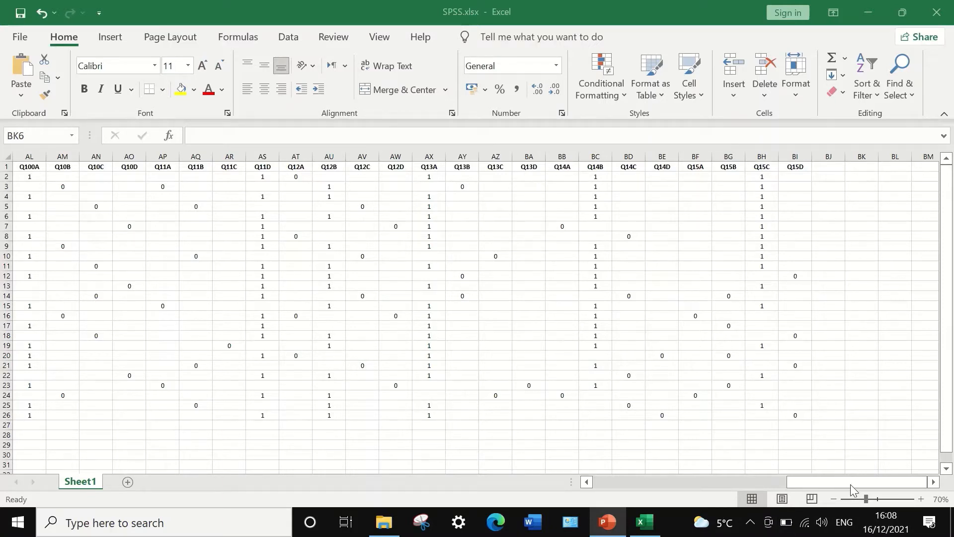
- Examine the 1 and 0 answer codes under the question headers for students 1 and 2 in rows 2 and 3
drag(827, 483, 590, 482)
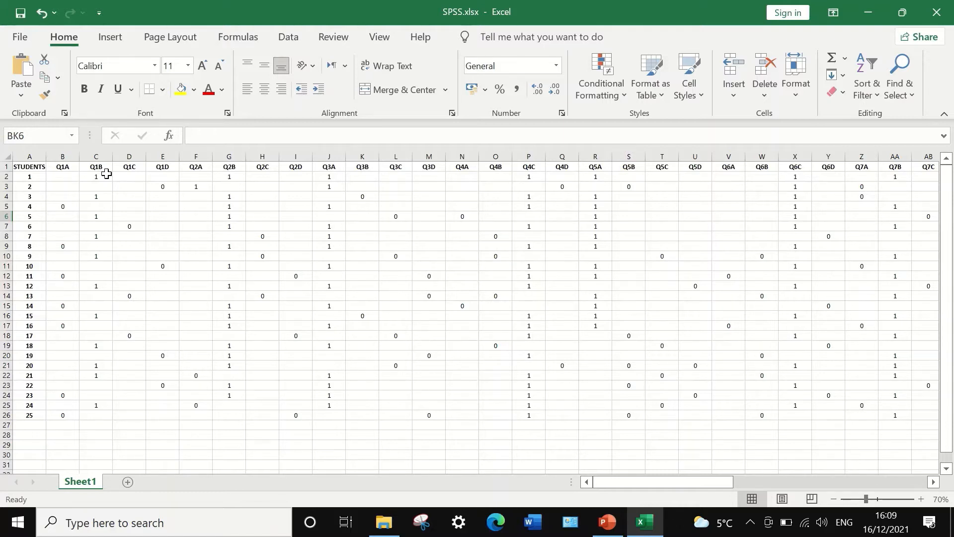
click(4, 176)
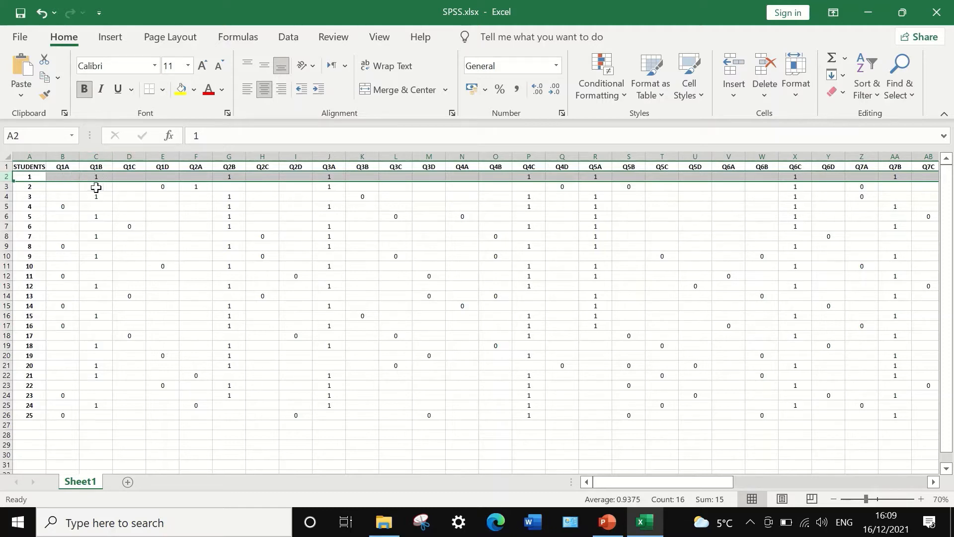
click(96, 186)
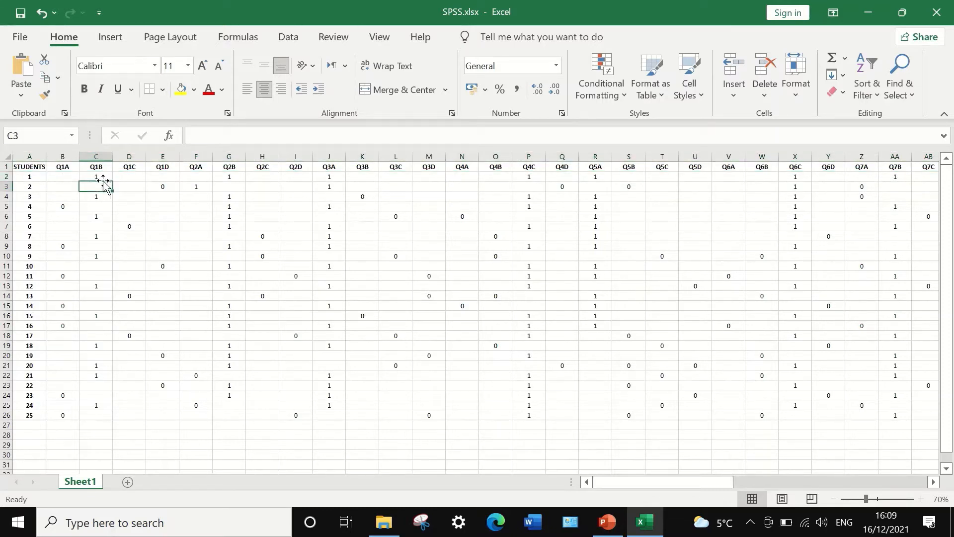
click(96, 178)
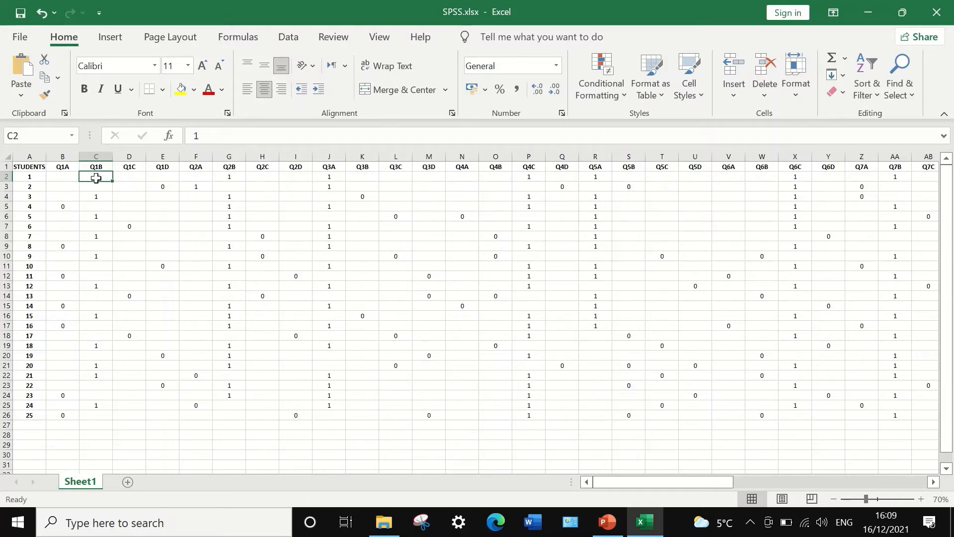
click(6, 187)
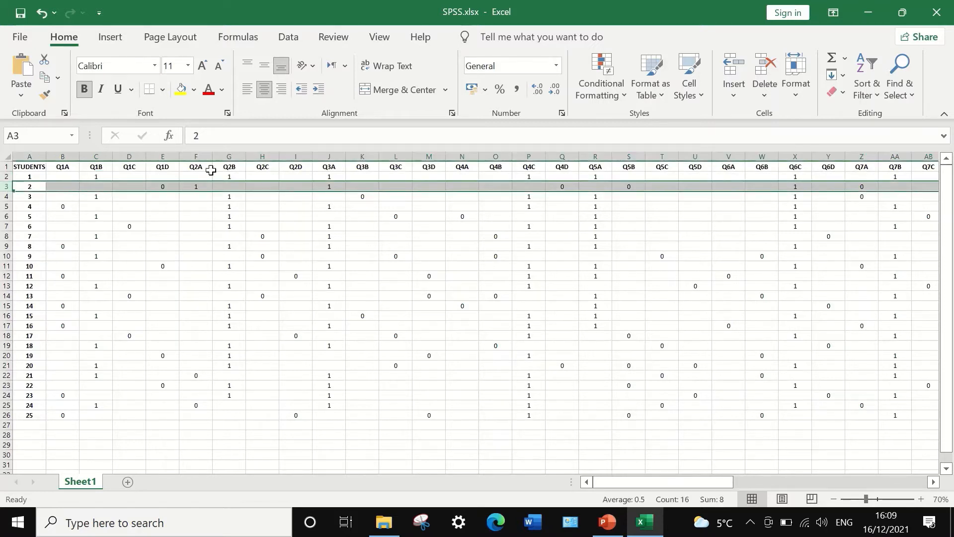
click(164, 199)
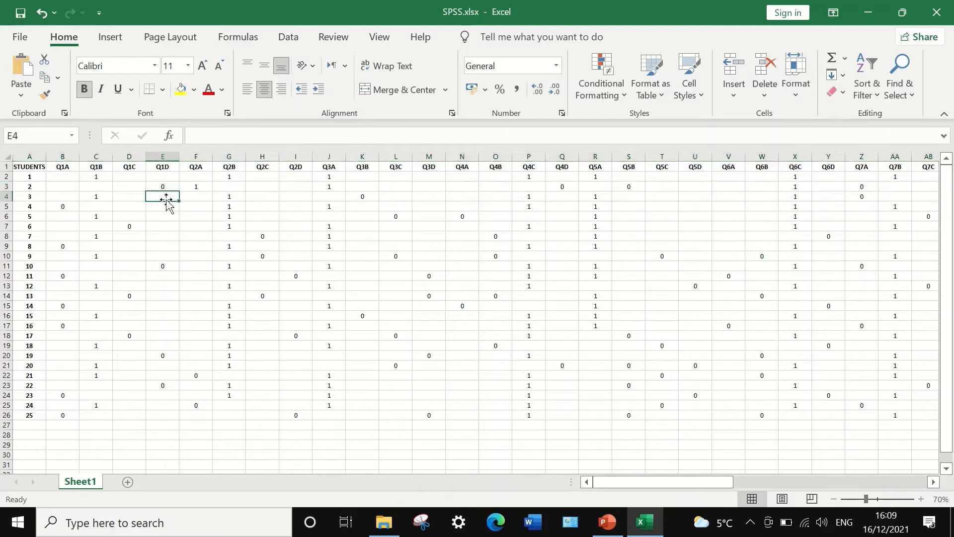
click(165, 186)
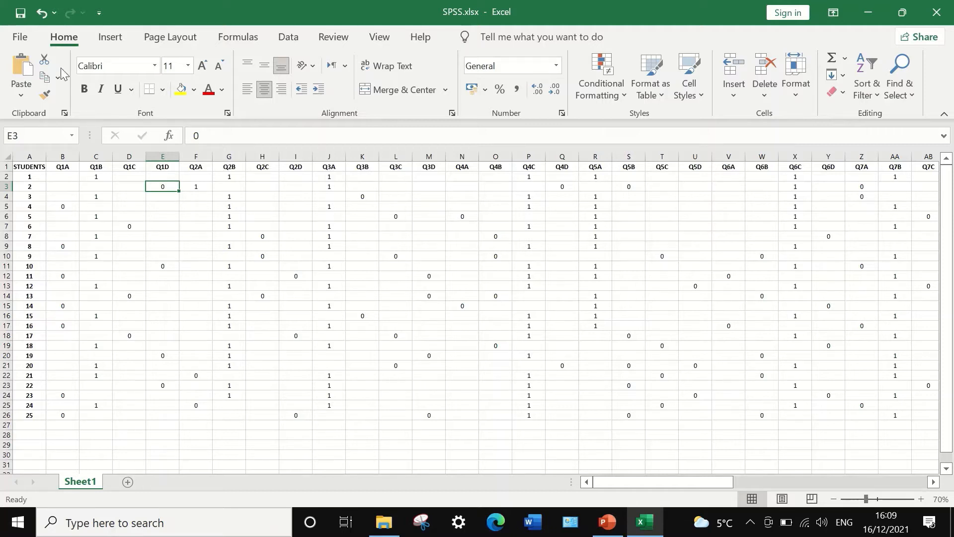
click(5, 176)
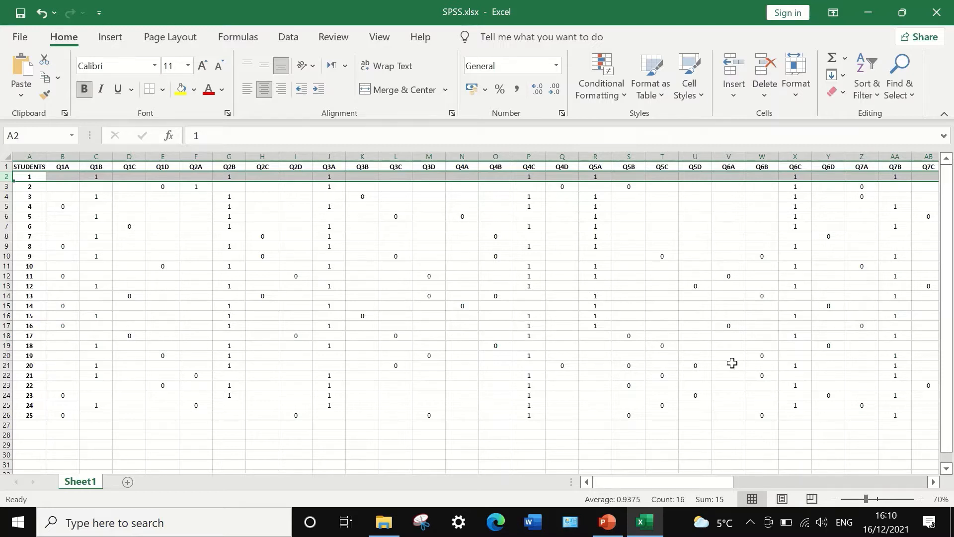
- Add the column header CountZero in cell BK1, beyond the last question column
drag(718, 482, 950, 471)
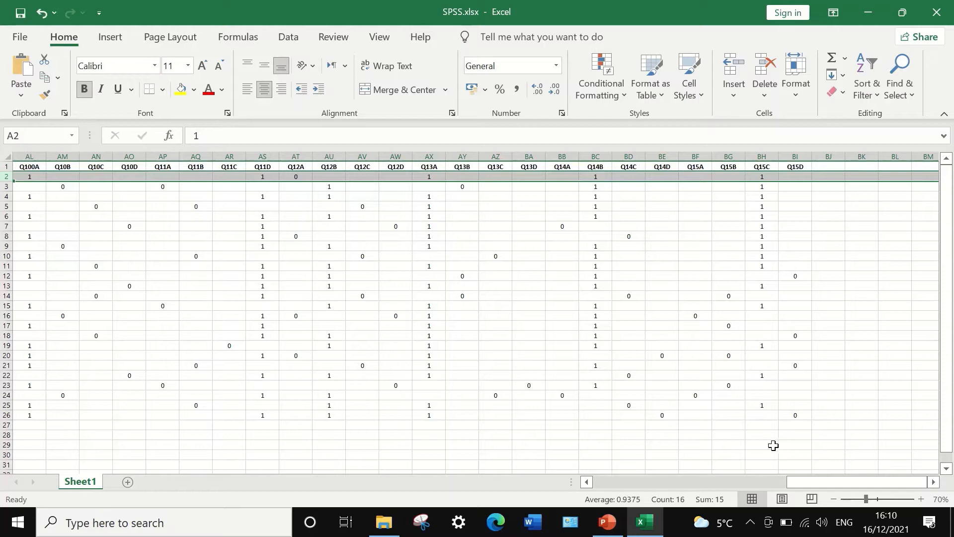
click(863, 226)
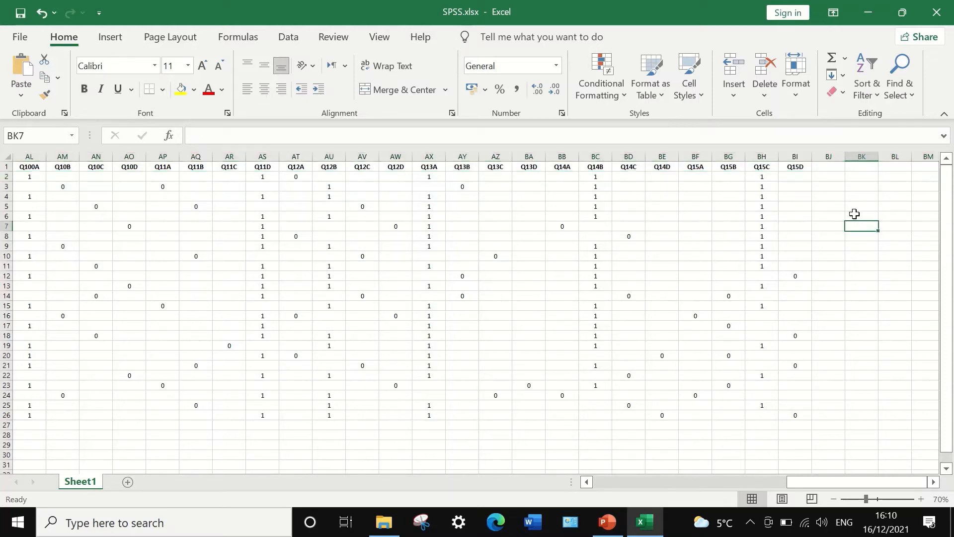
click(857, 168)
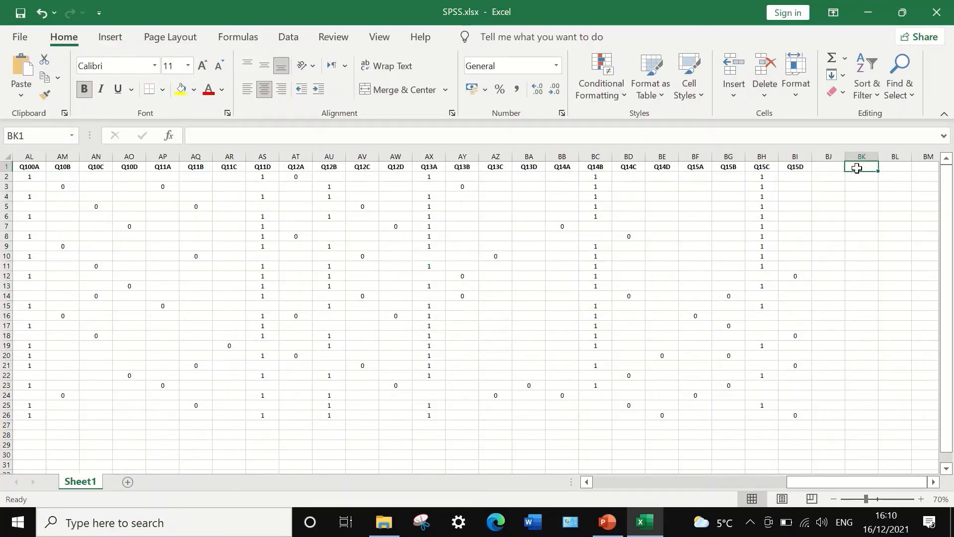
text(Cou)
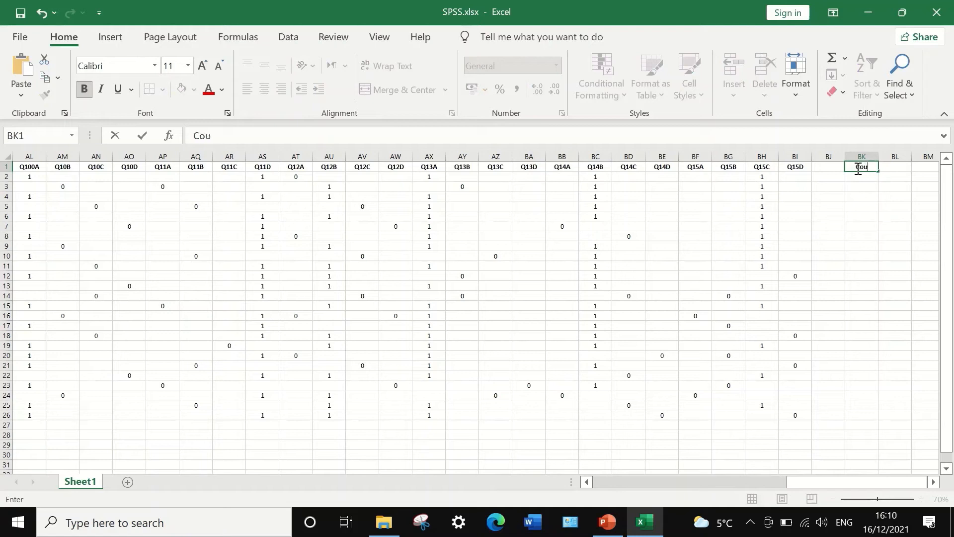
text(ntZero)
- Enter the formula =COUNTIF(B2:BI2,0) in BK2 to count student 1's zeros across all question columns
click(870, 176)
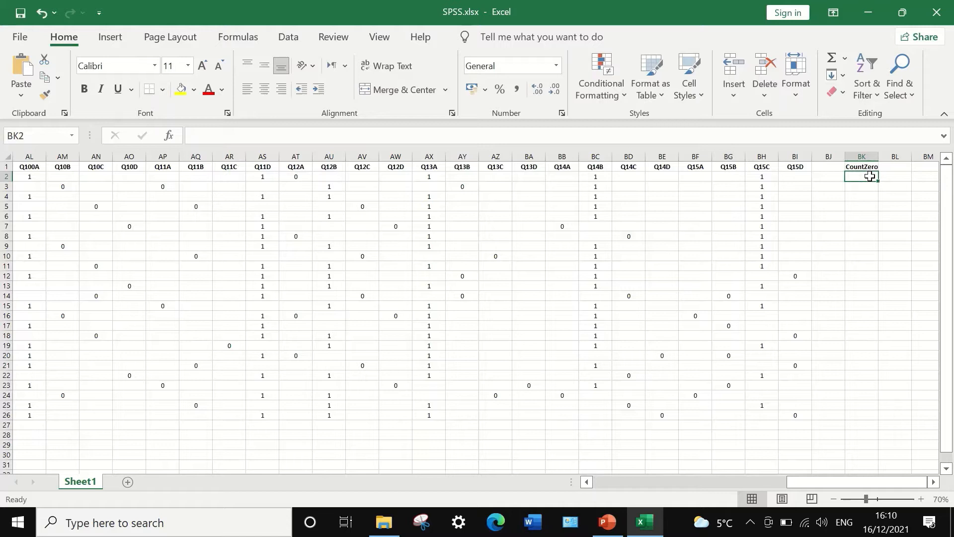
text(=)
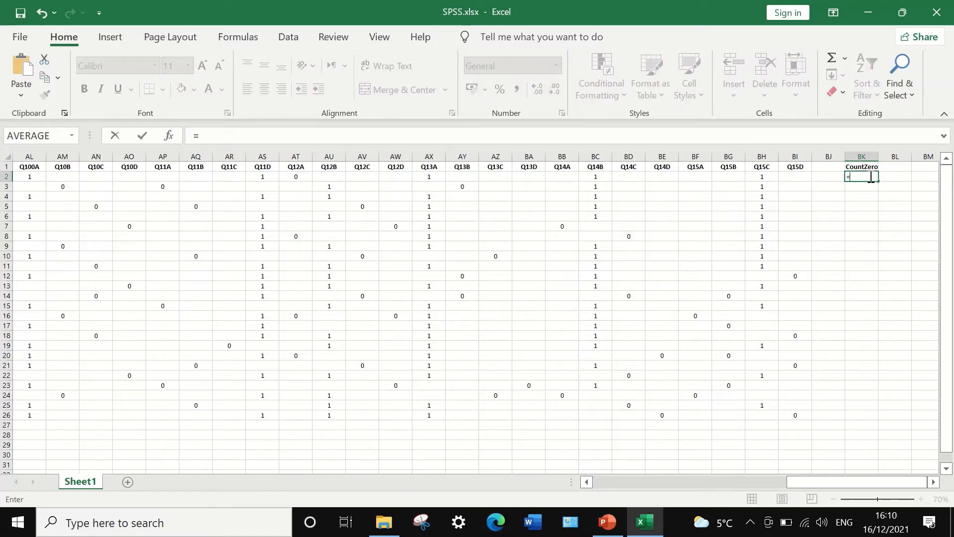
text(count)
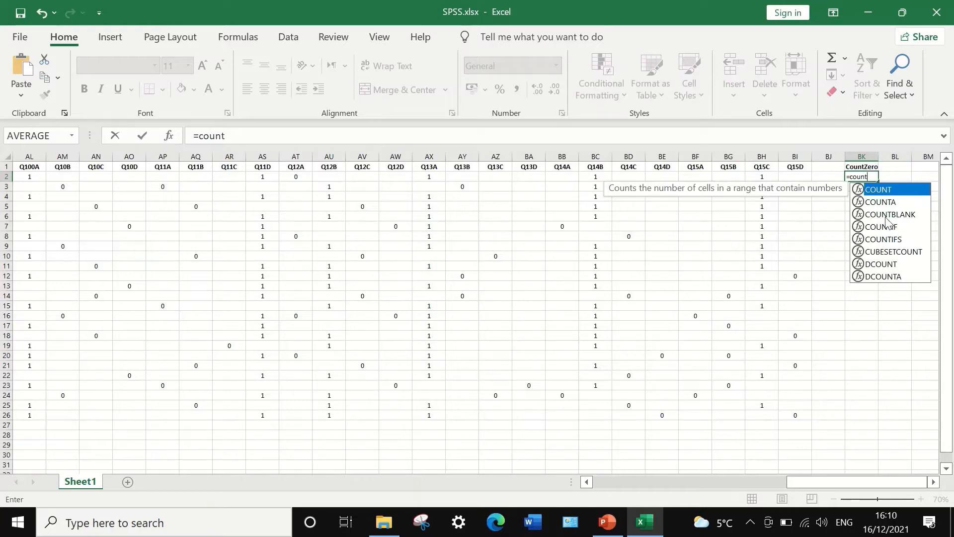
key(BackSpace)
double_click(881, 227)
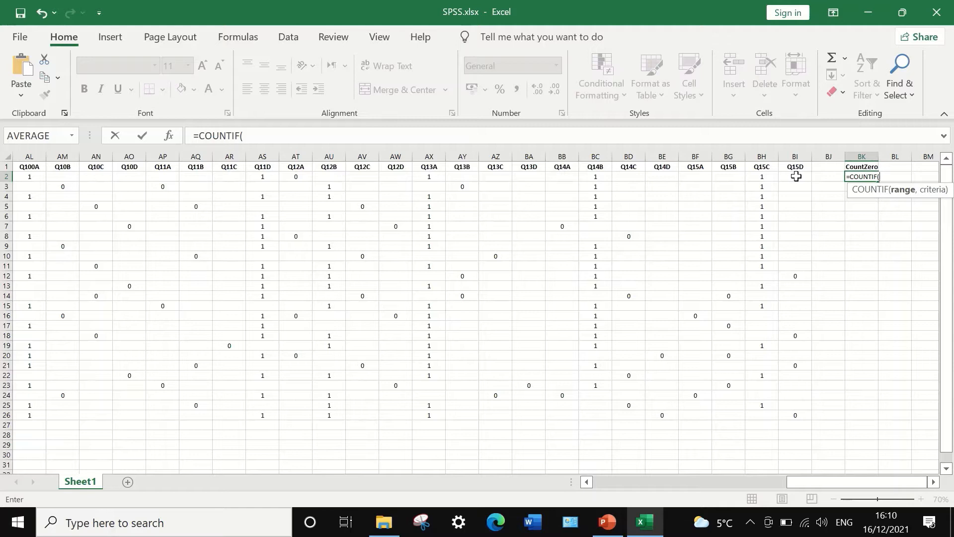
drag(794, 177, 75, 176)
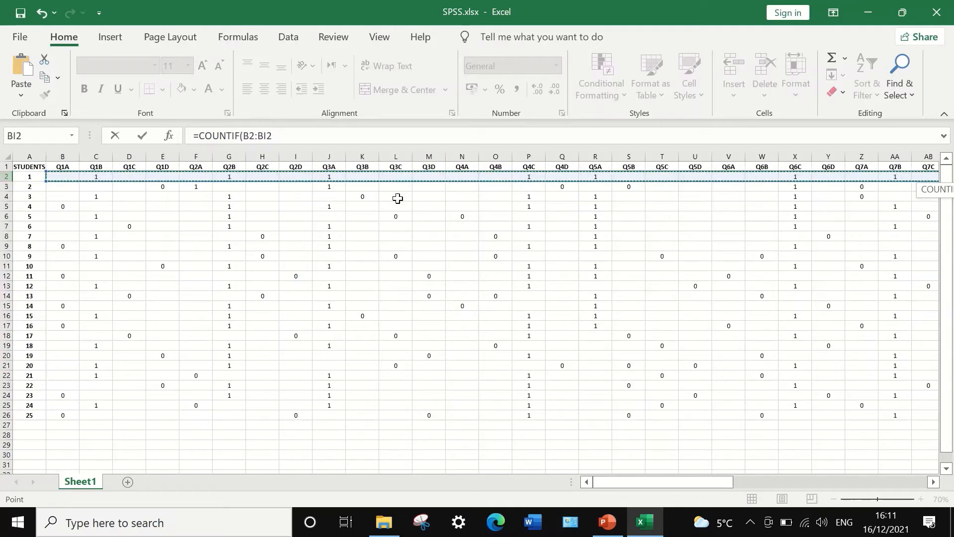
click(275, 135)
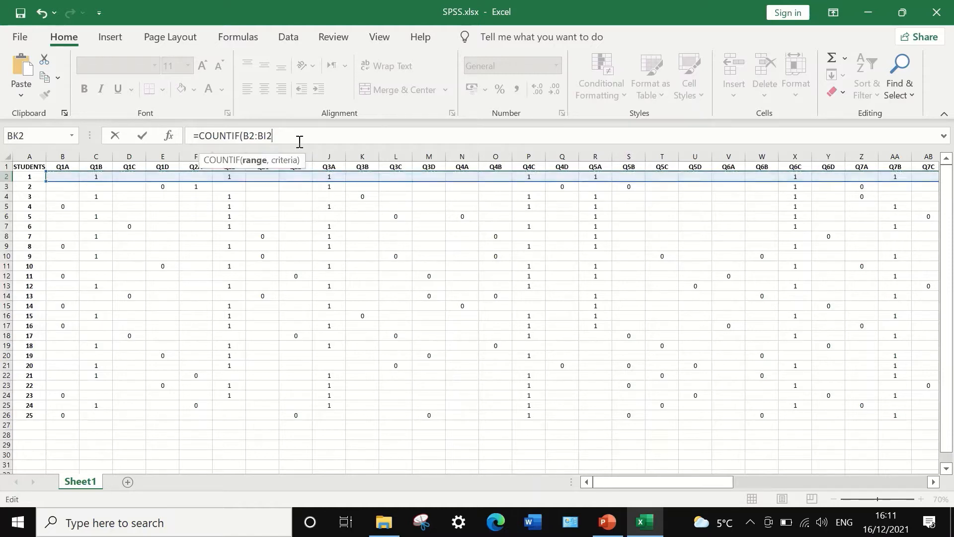
text(,)
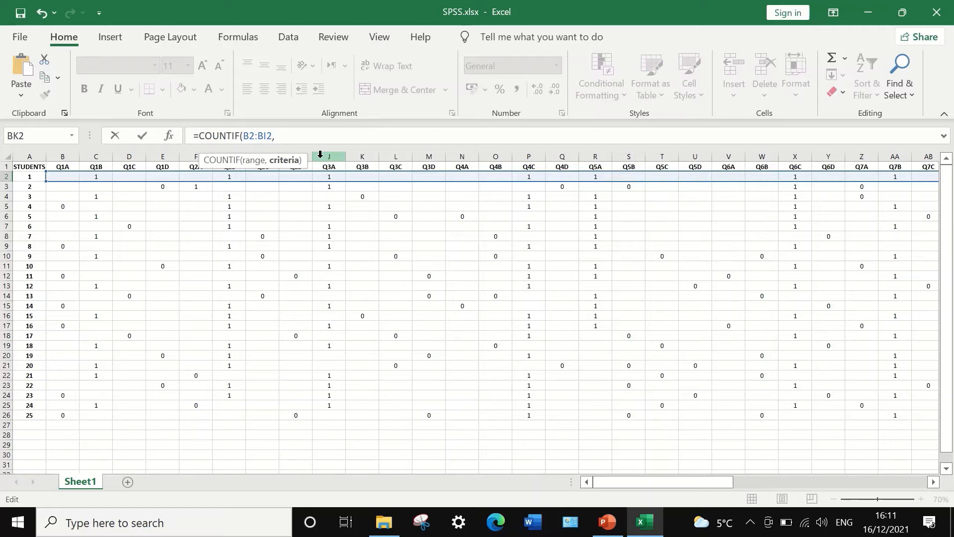
text(0)
text())
key(Return)
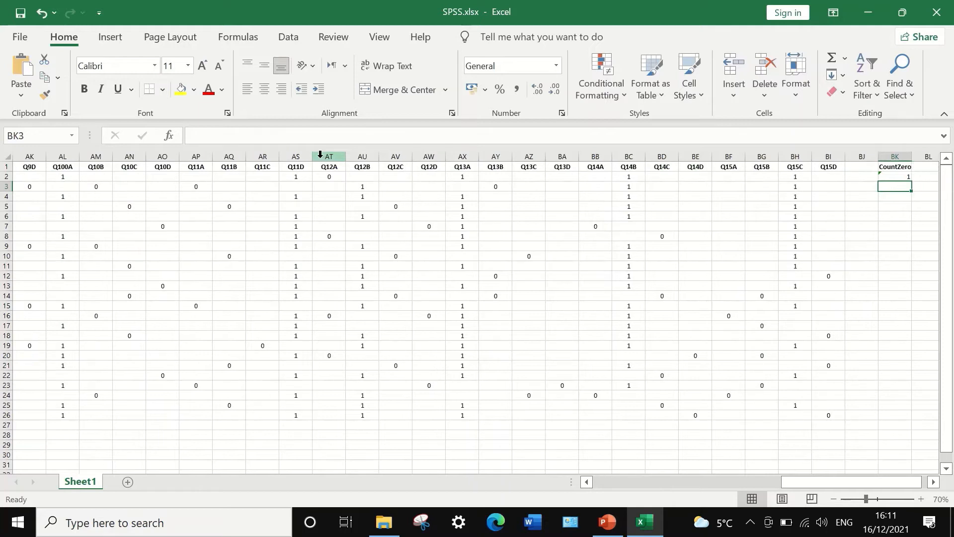
- Check the CountZero formula in BK2 against student 1's answer in the Q12A column
click(902, 177)
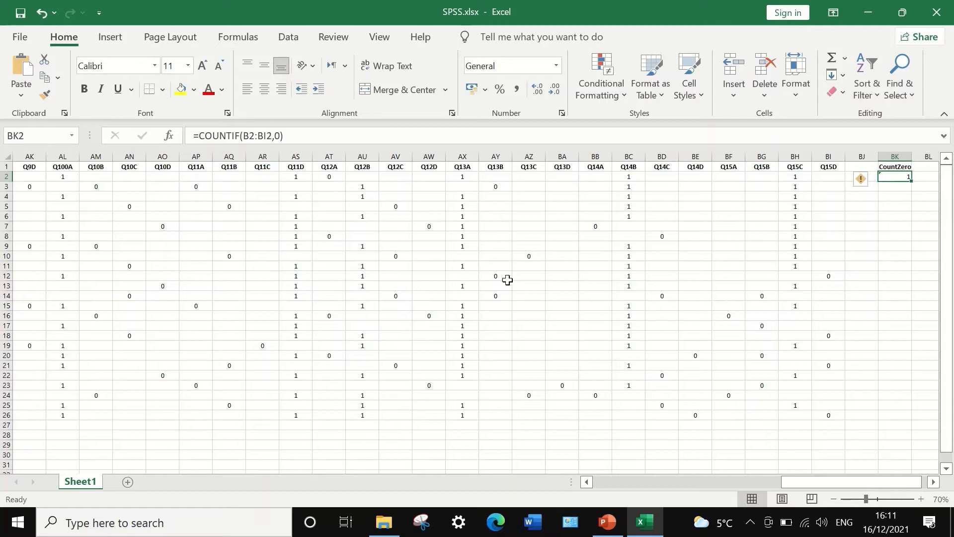
click(371, 166)
click(324, 165)
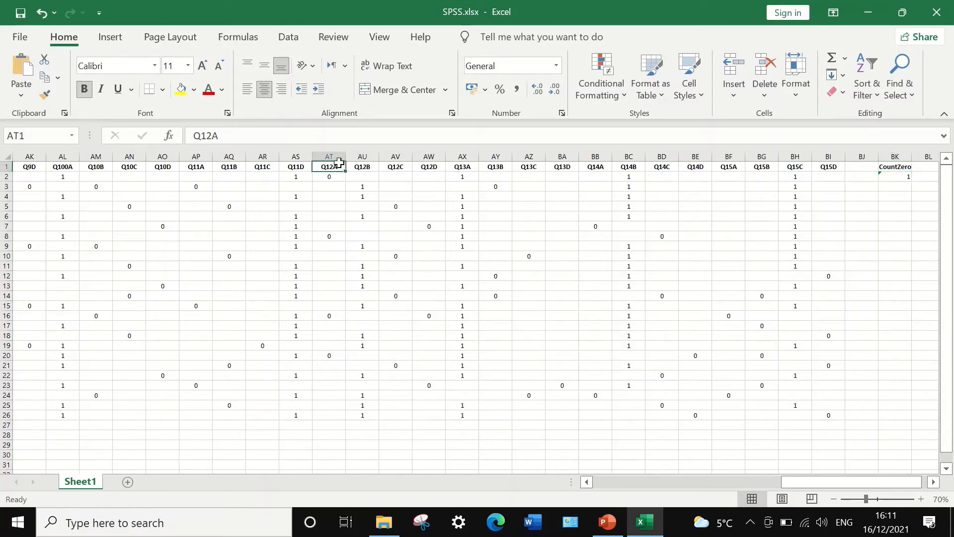
click(330, 157)
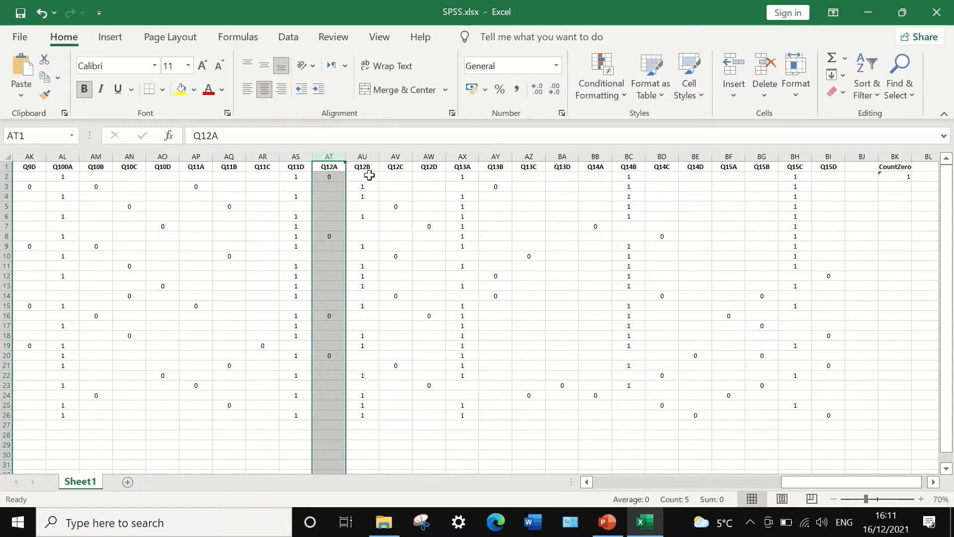
click(334, 177)
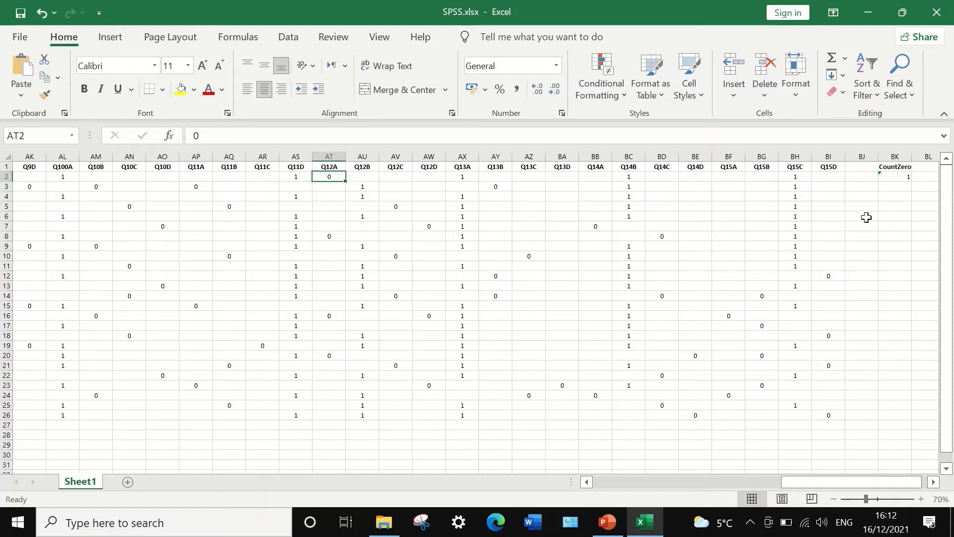
- Fill the CountZero formula from BK2 down to BK26 for all students and check the formula in the last row
click(934, 482)
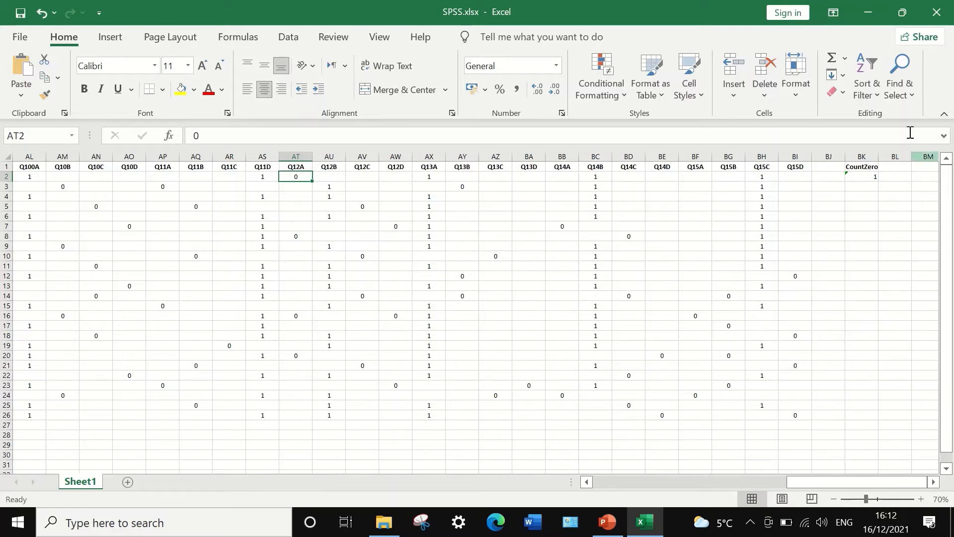
click(858, 177)
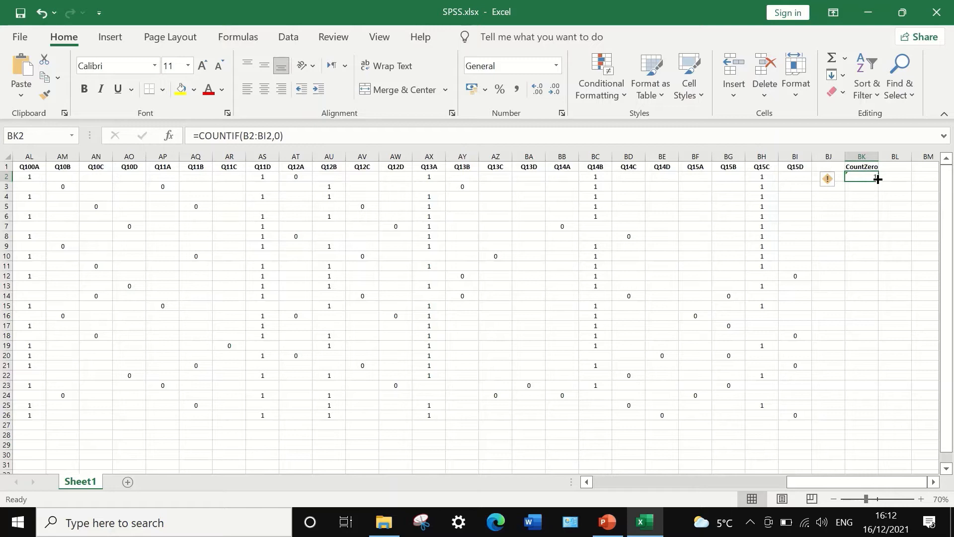
drag(878, 180, 868, 423)
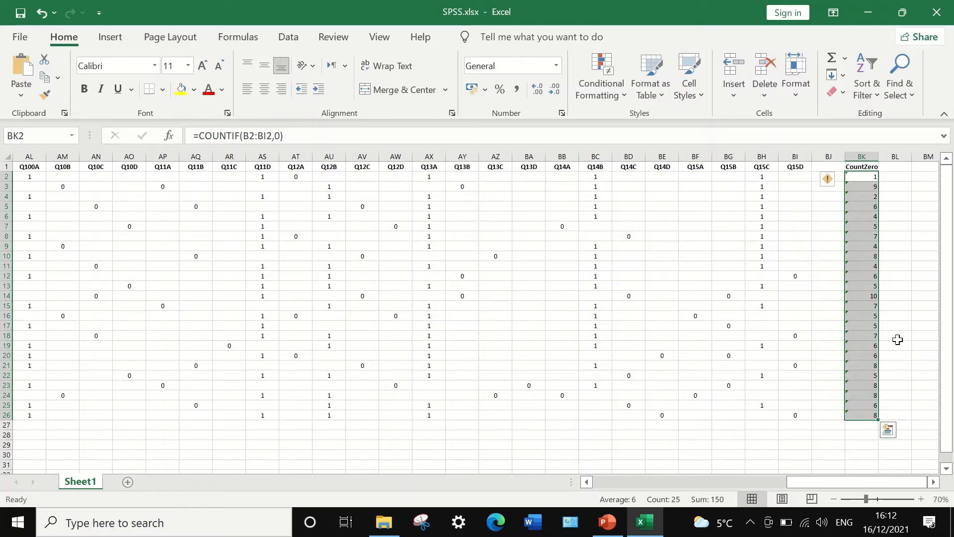
click(897, 315)
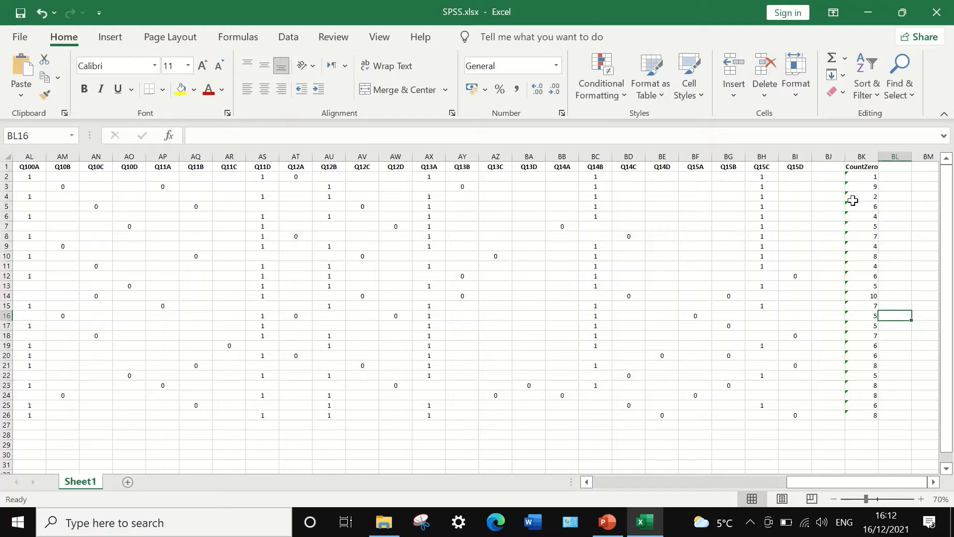
click(867, 416)
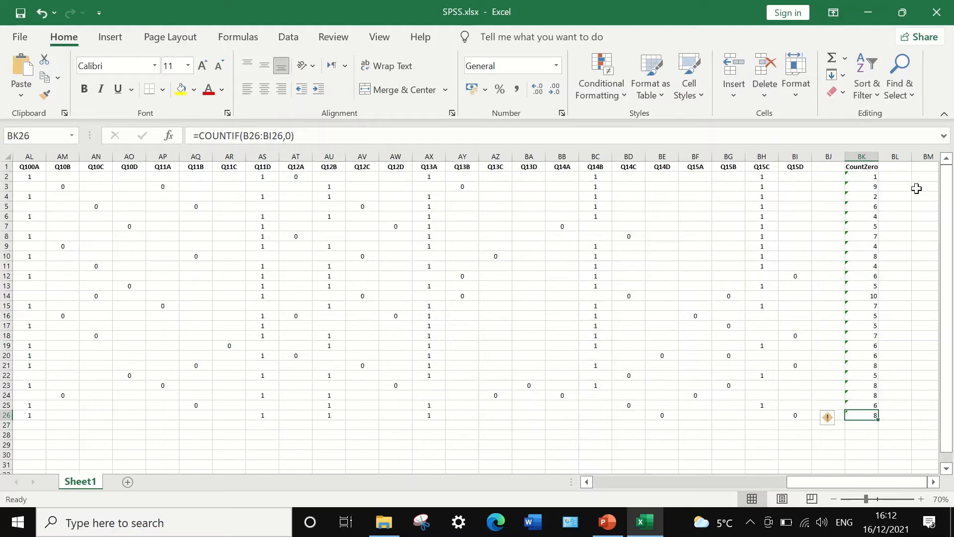
- Add the column header Countcorrect in cell BL1, beside CountZero
click(902, 167)
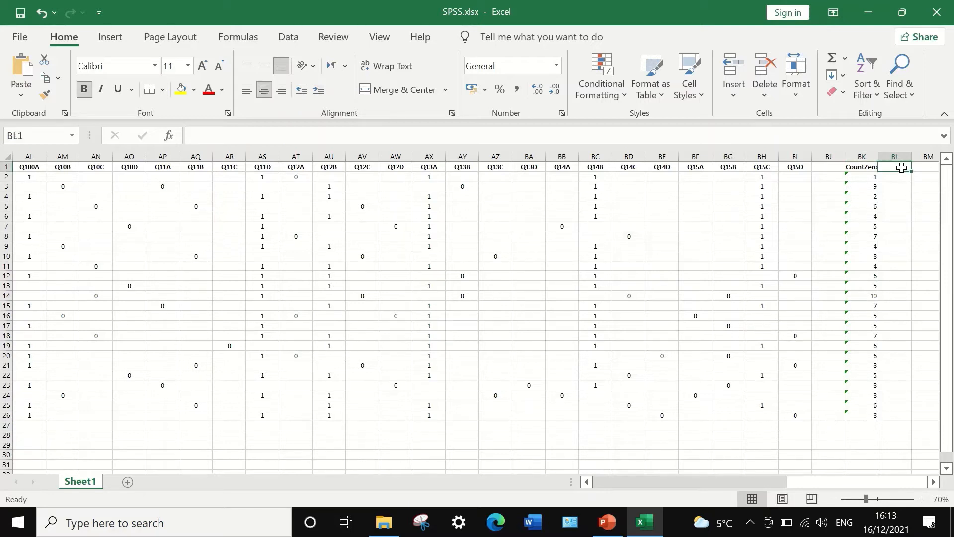
double_click(902, 168)
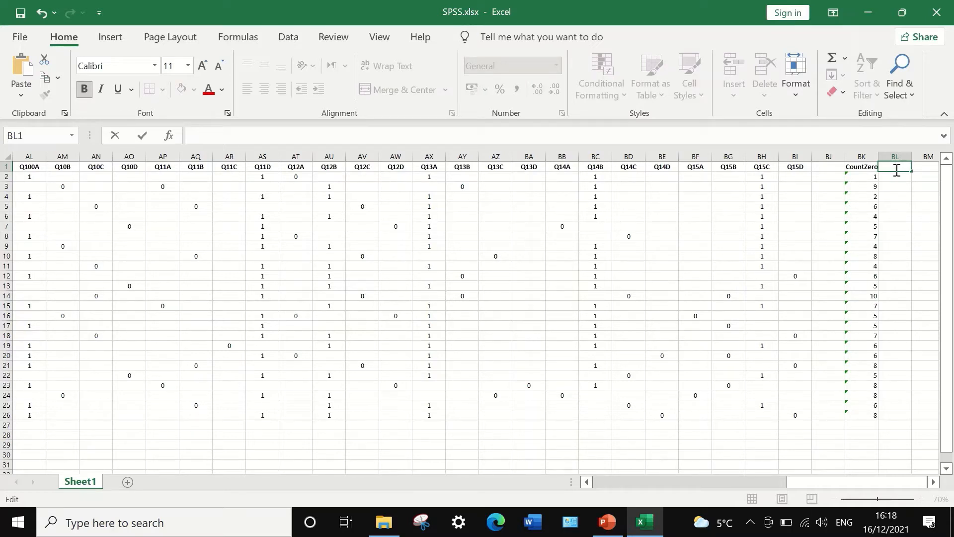
text(Countcorrect)
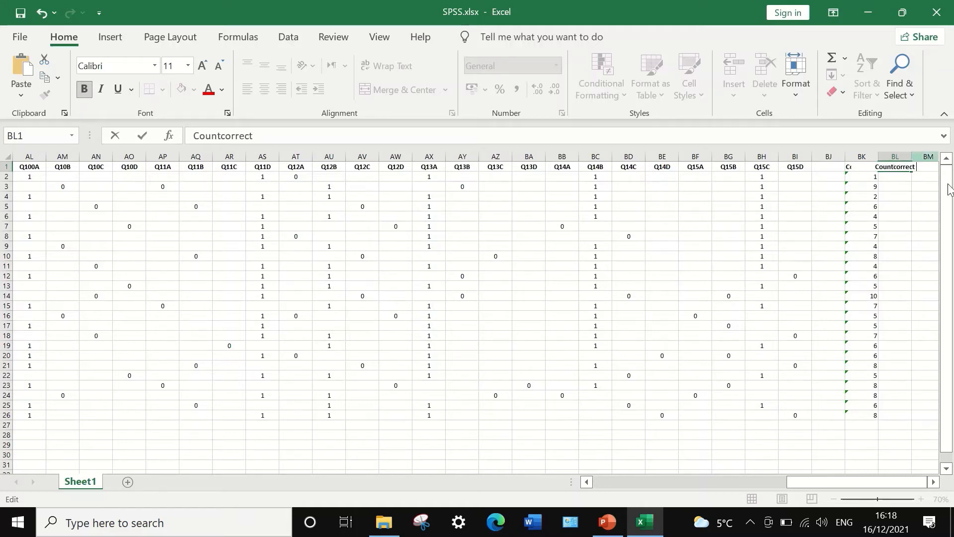
- Enter the formula =COUNTIF(B2:BI2,1) in BL2 to count student 1's correct answers across all question columns
click(898, 178)
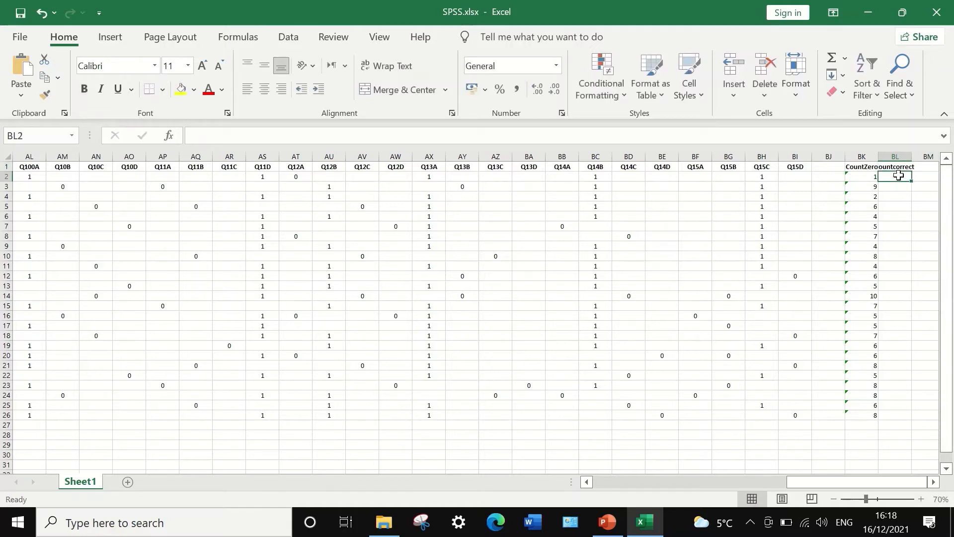
text(=)
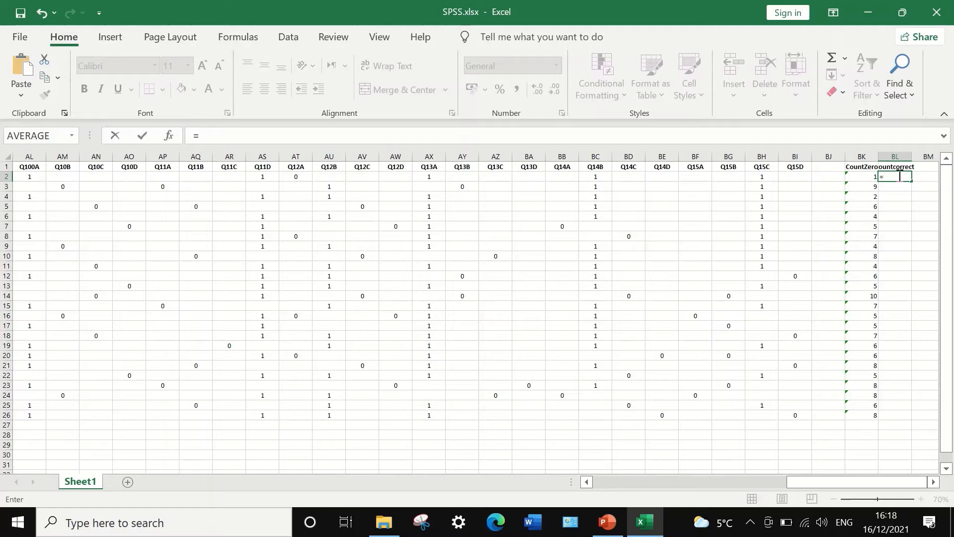
text(count)
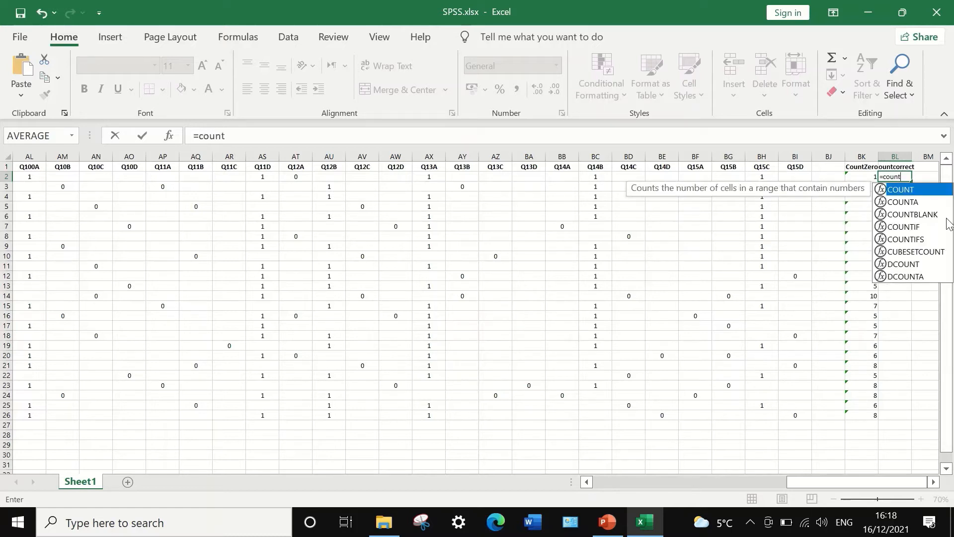
double_click(904, 227)
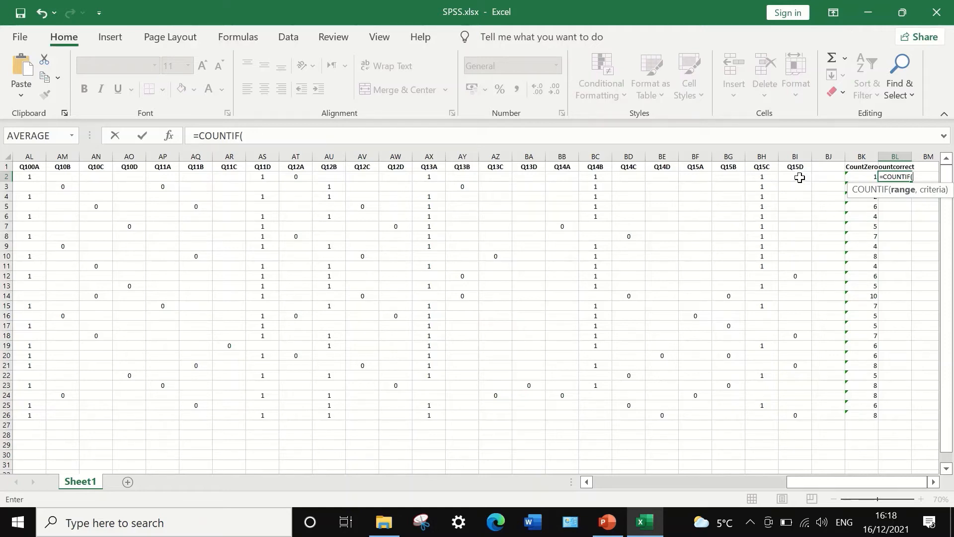
drag(802, 178, 60, 178)
click(273, 136)
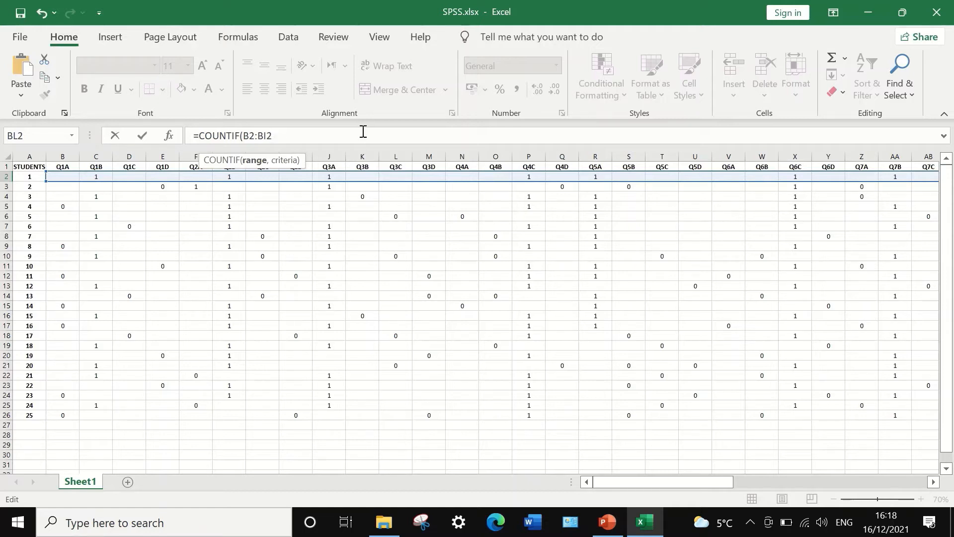
text(,)
text(1)
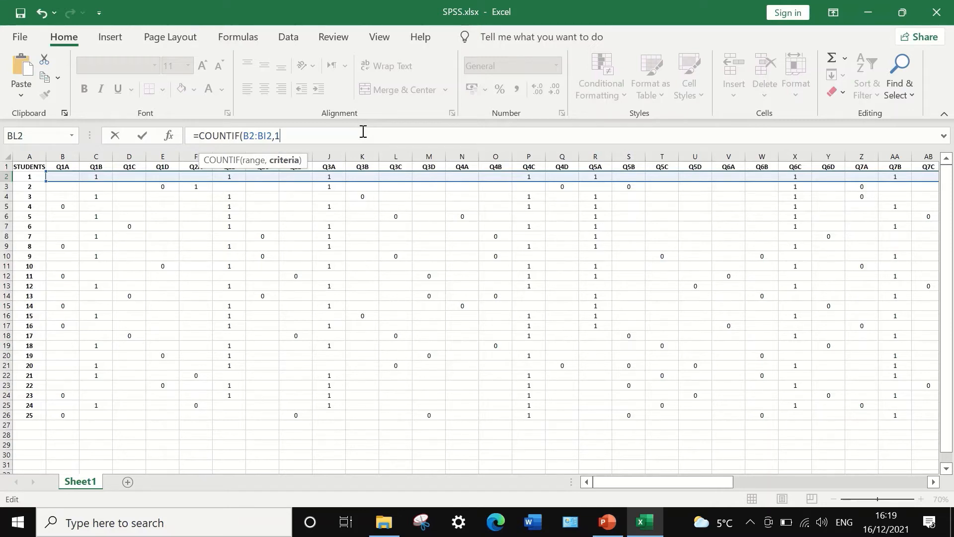
text())
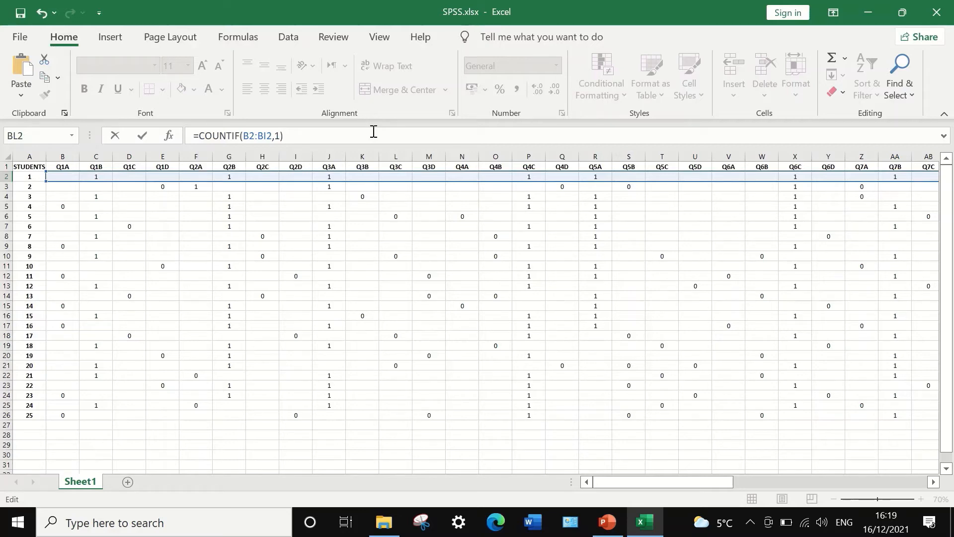
key(Return)
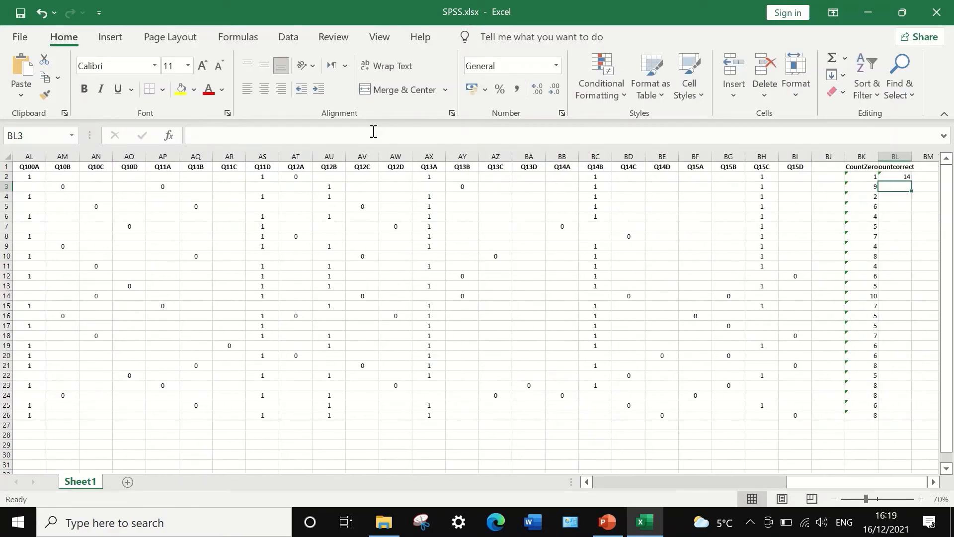
- Fill the Countcorrect formula from BL2 down to BL26 and check the formulas for student 2 and the last student
click(901, 177)
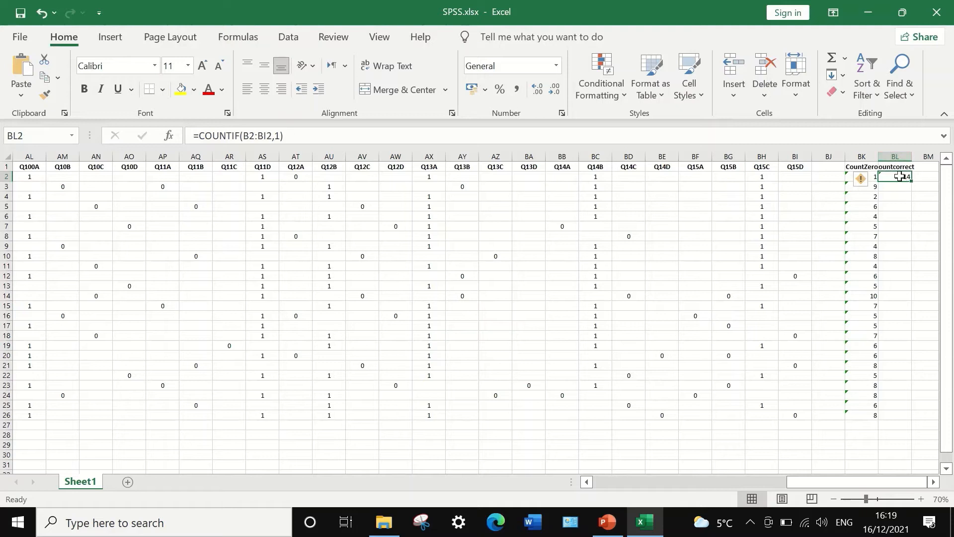
drag(911, 181, 887, 422)
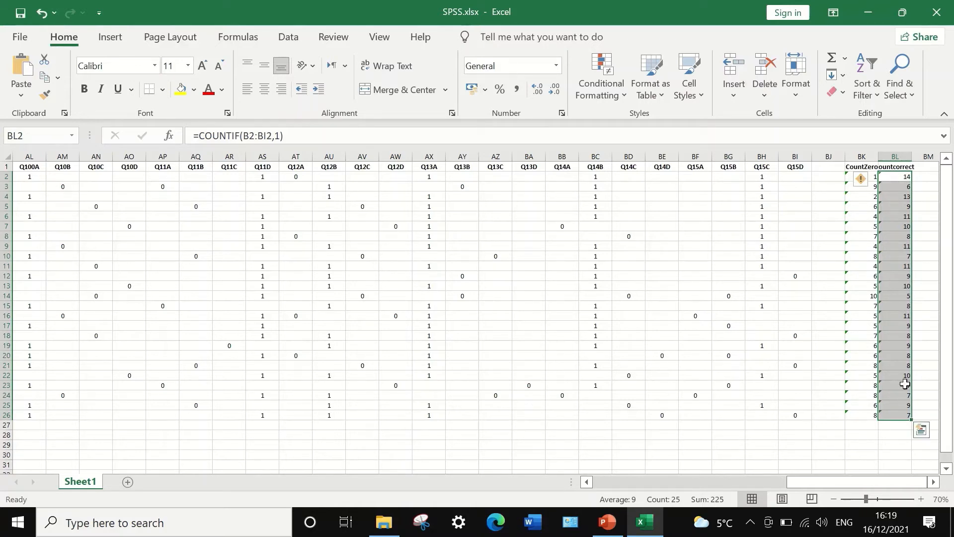
click(927, 317)
click(904, 187)
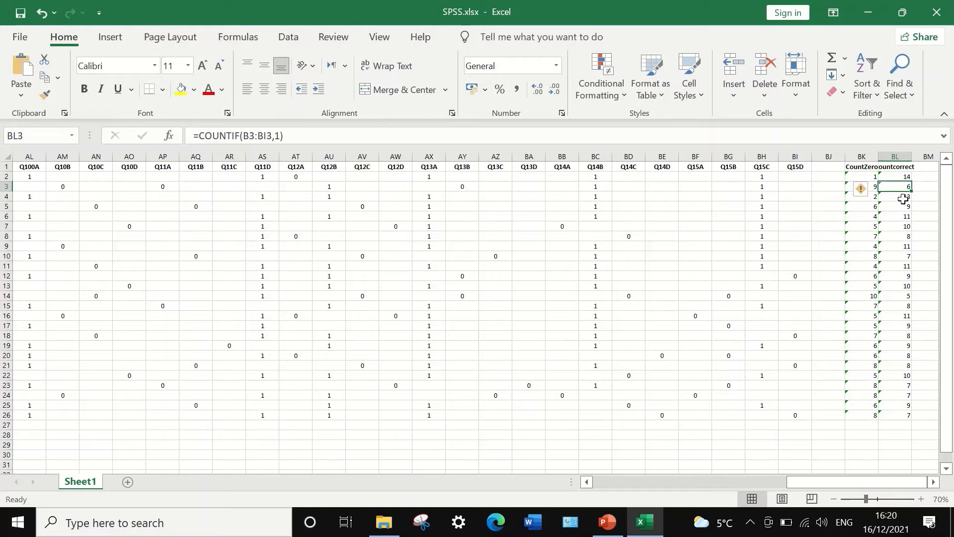
click(899, 414)
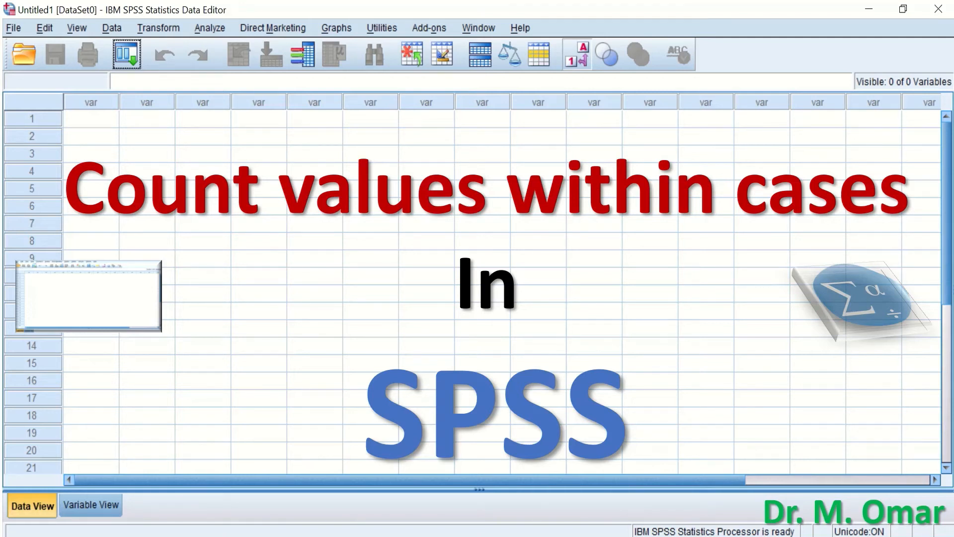
- End the slide show and switch to the Count values.sav dataset in SPSS Statistics
key(Escape)
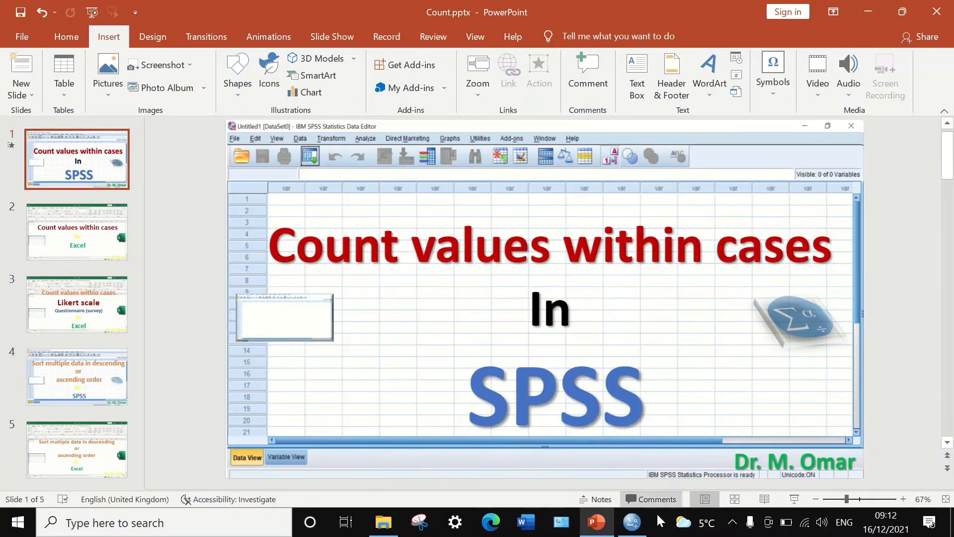
click(633, 522)
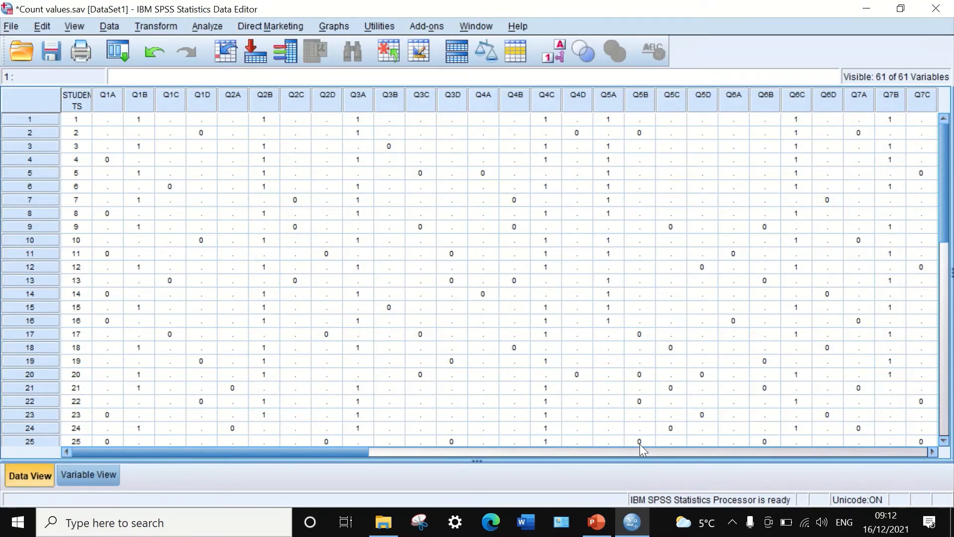
- Look through the students' answers in the dataset, examining student 1's case, the Q1B column and student 2's answer in Q1D
scroll(328, 326, down, 3)
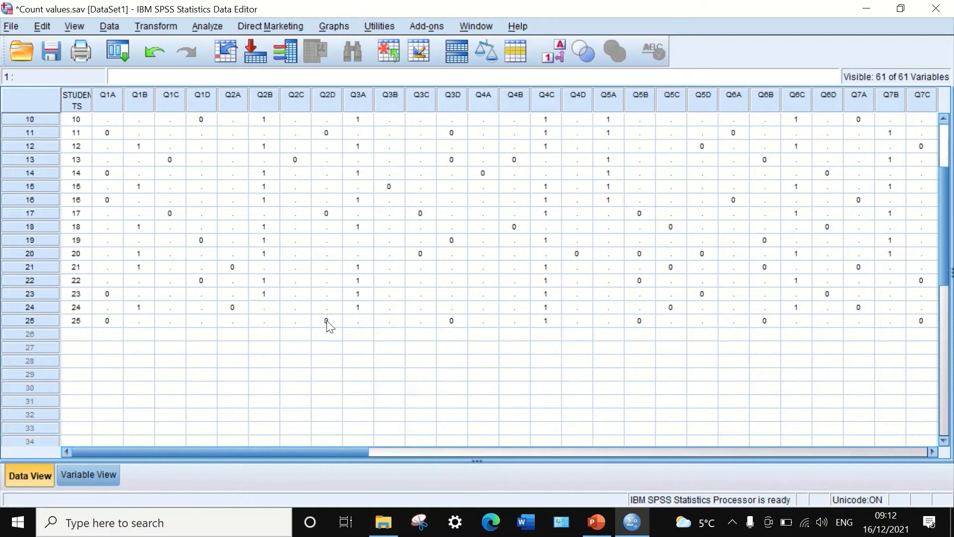
scroll(327, 321, up, 3)
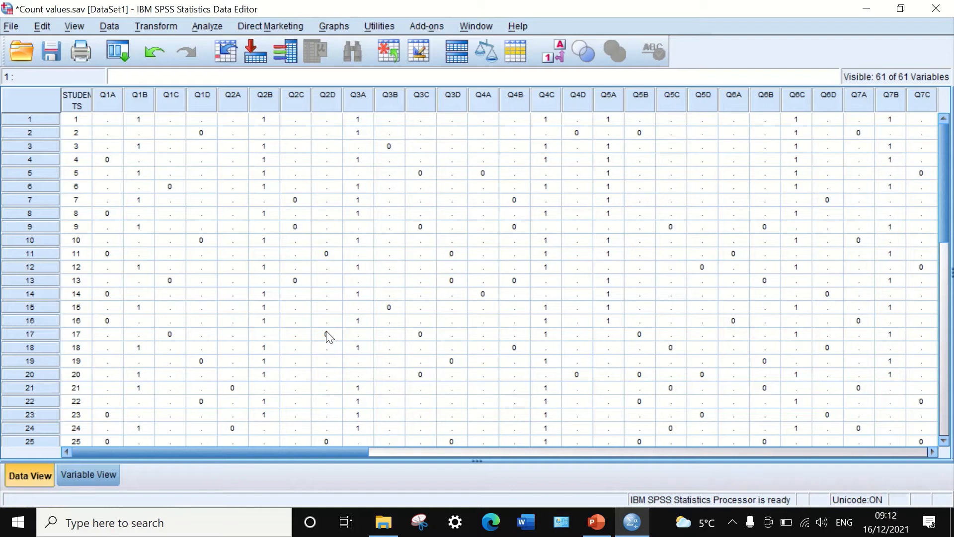
scroll(321, 330, down, 3)
scroll(321, 330, up, 3)
scroll(50, 297, down, 3)
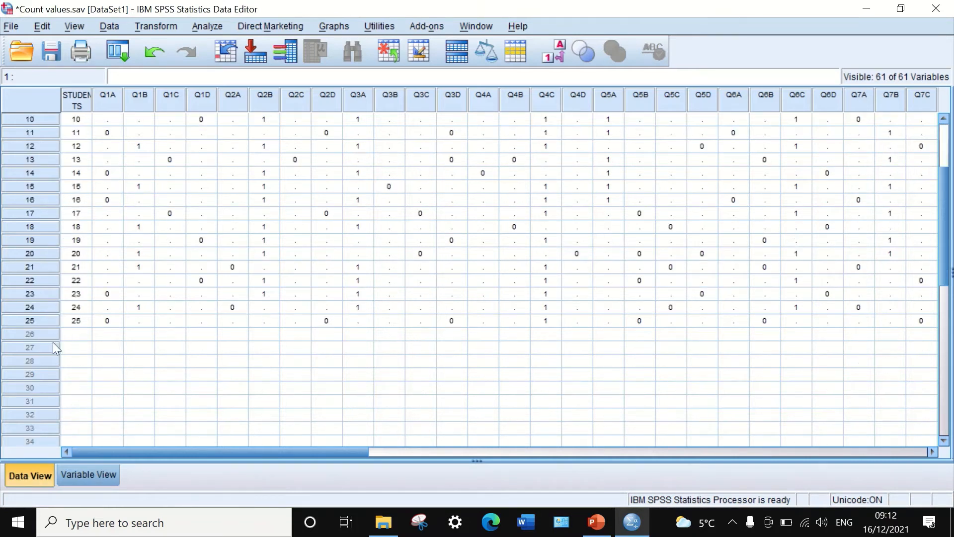
scroll(54, 348, up, 3)
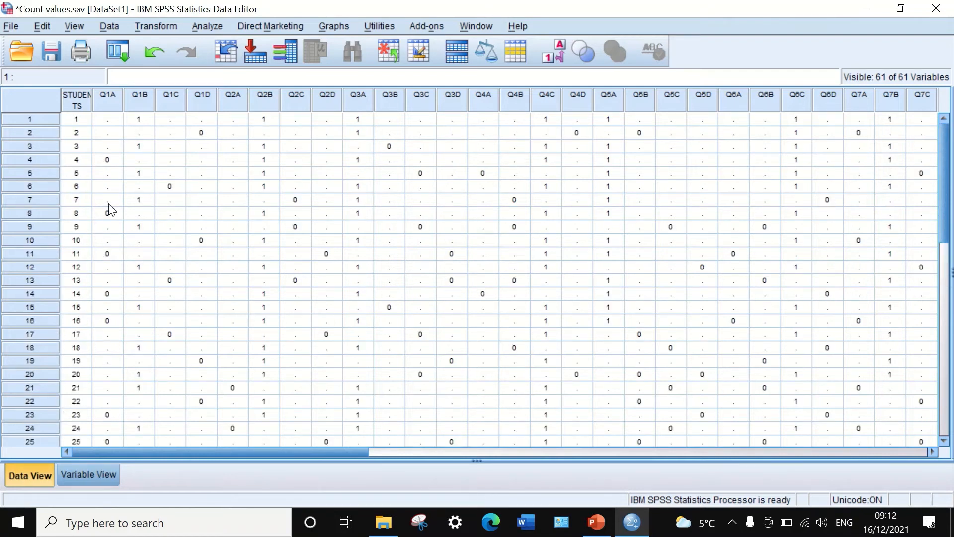
drag(240, 449, 201, 434)
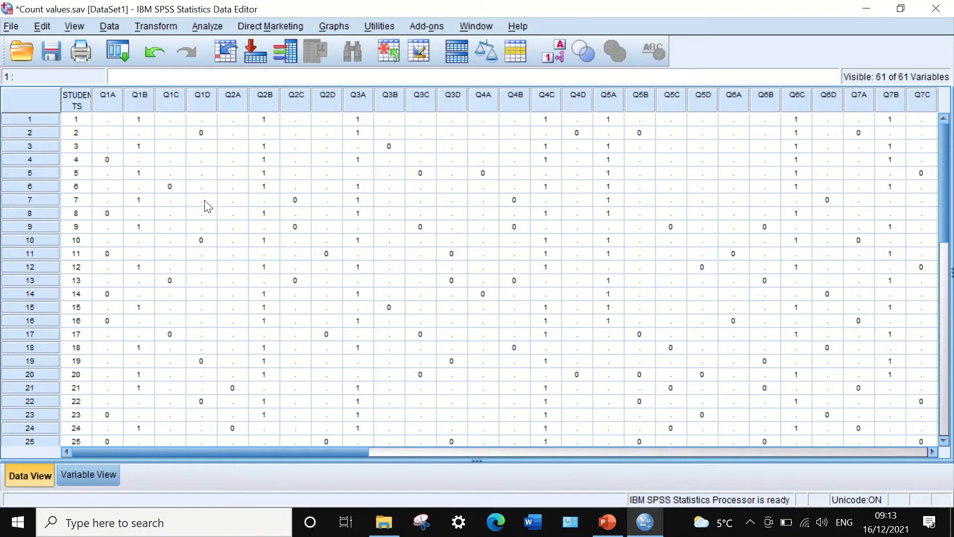
click(27, 115)
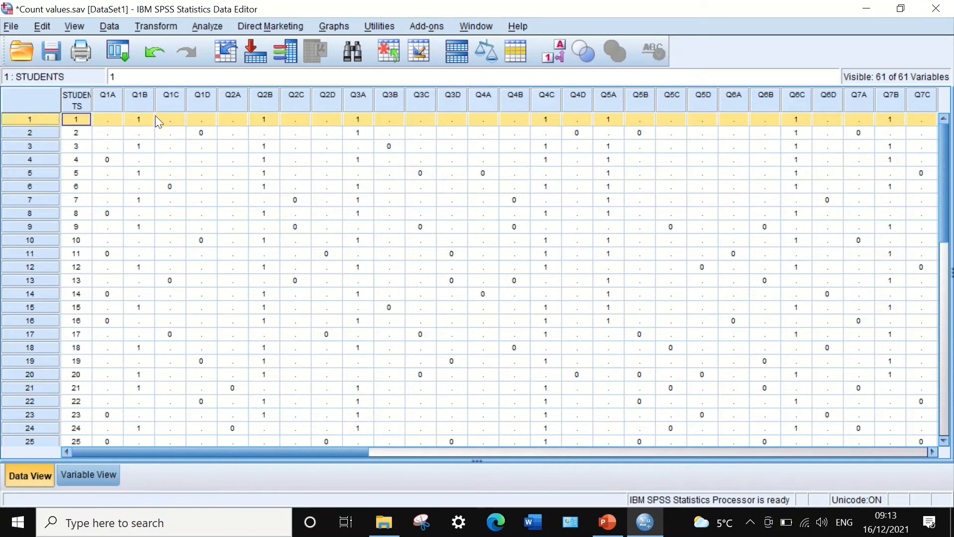
click(147, 131)
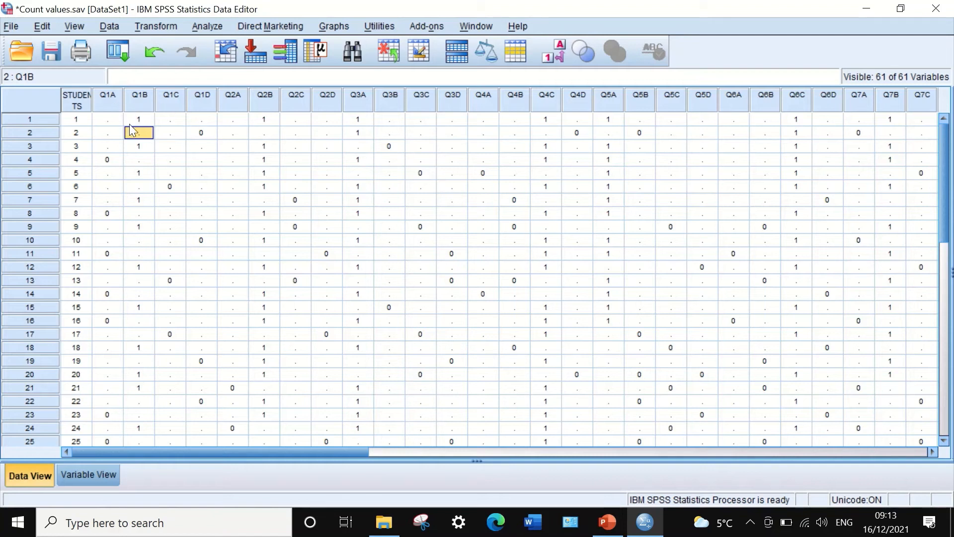
click(139, 102)
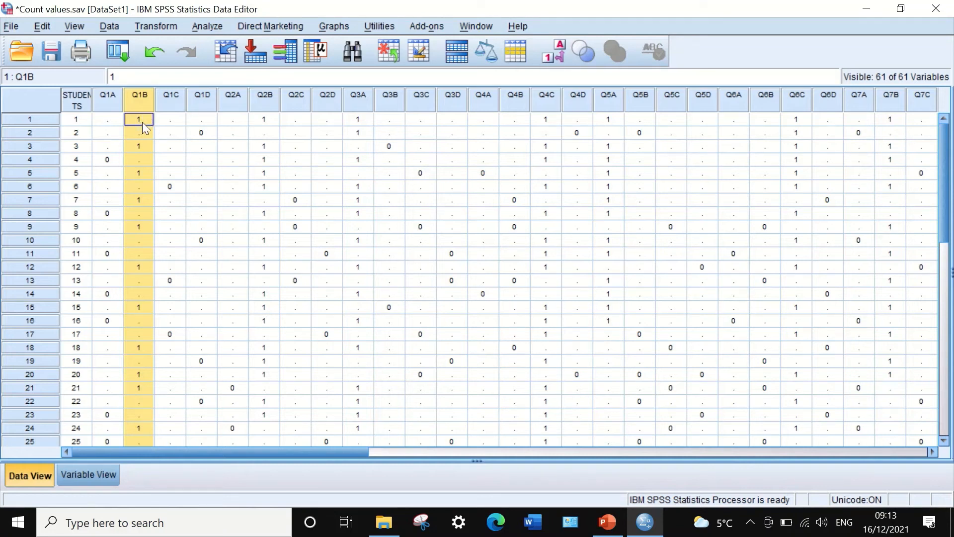
click(205, 132)
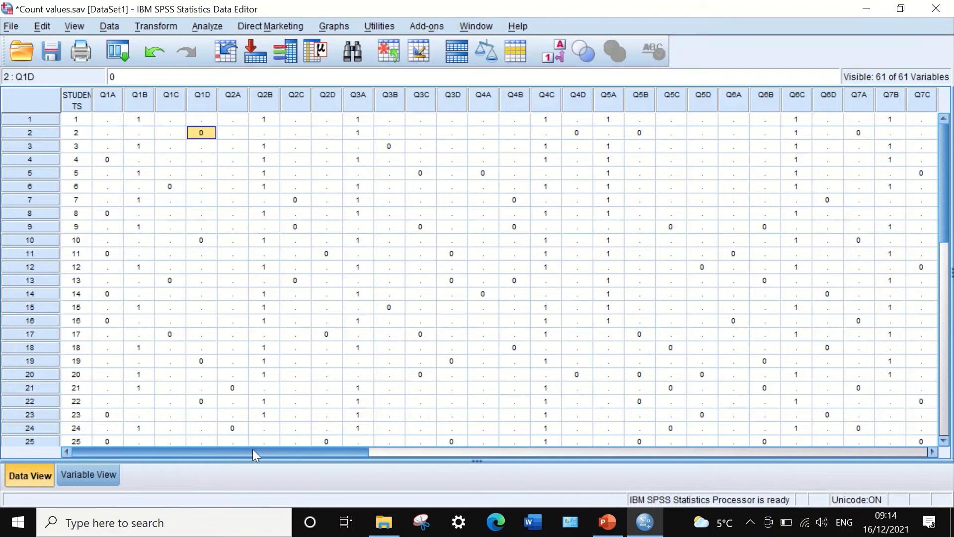
drag(249, 449, 202, 391)
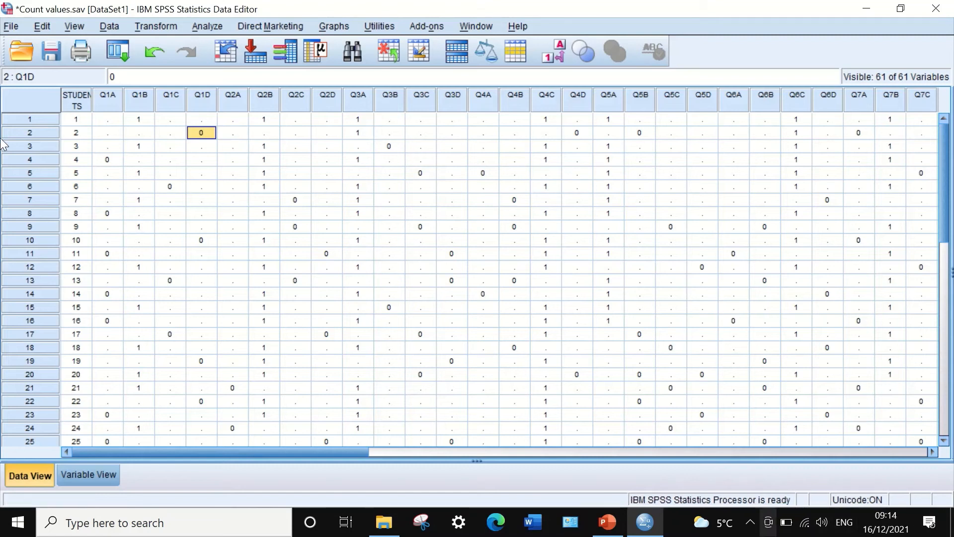
- Start Count Values within Cases and name the target variable Countzero
click(162, 20)
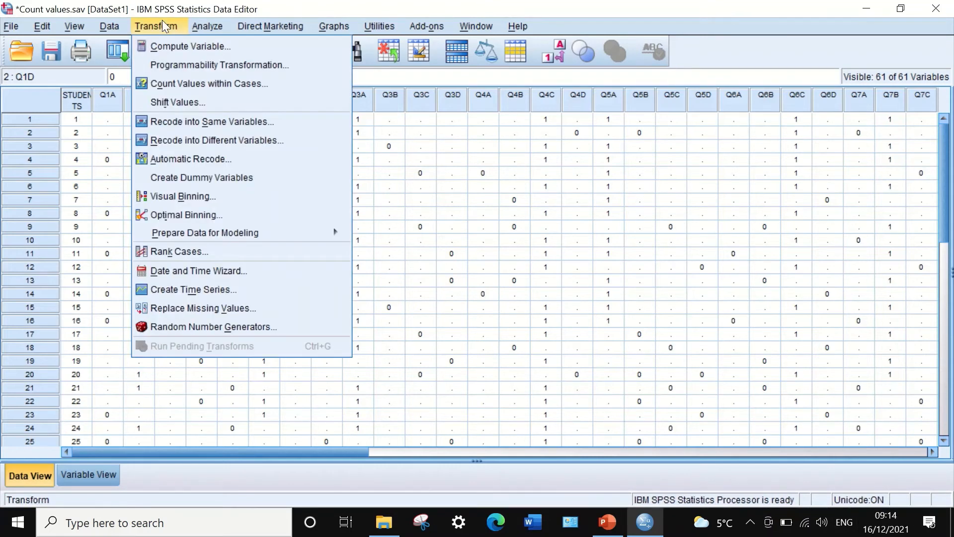
click(174, 85)
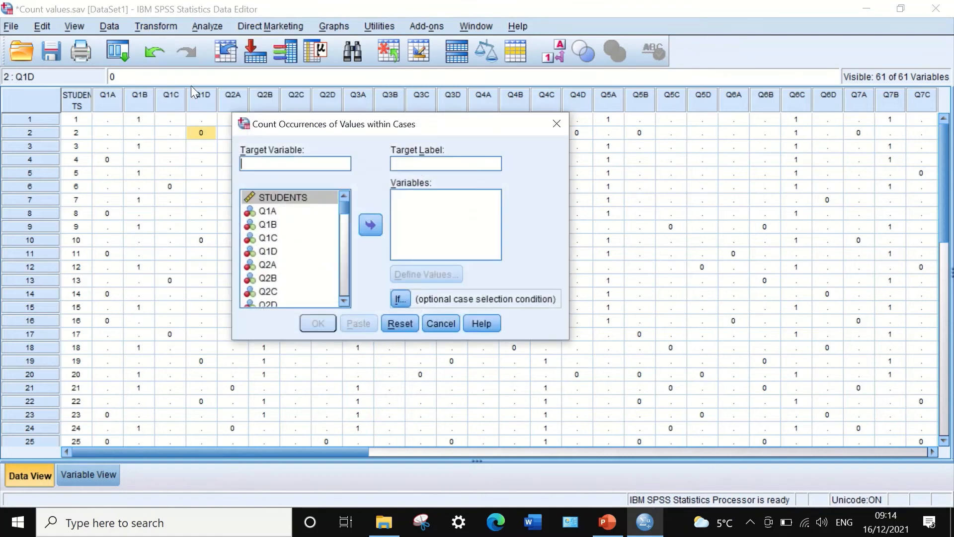
drag(497, 123, 493, 112)
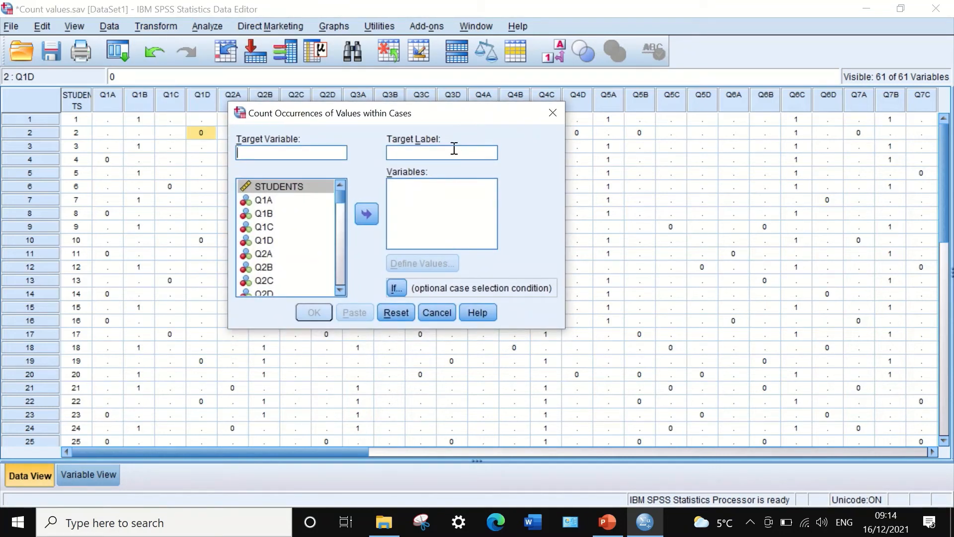
drag(494, 103, 494, 106)
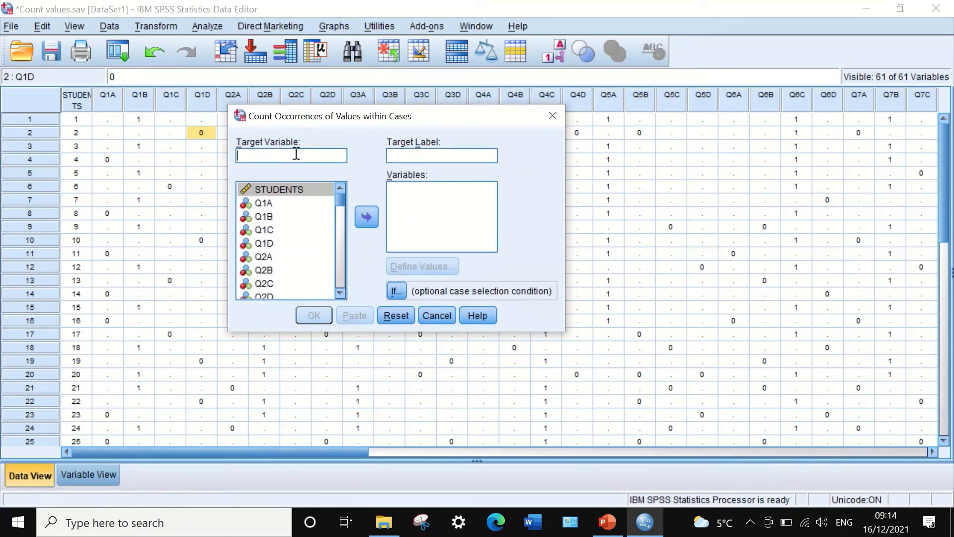
text(tzero)
- Add all question variables from Q1A onward, leaving out STUDENTS, to the variables counted for Countzero
click(277, 205)
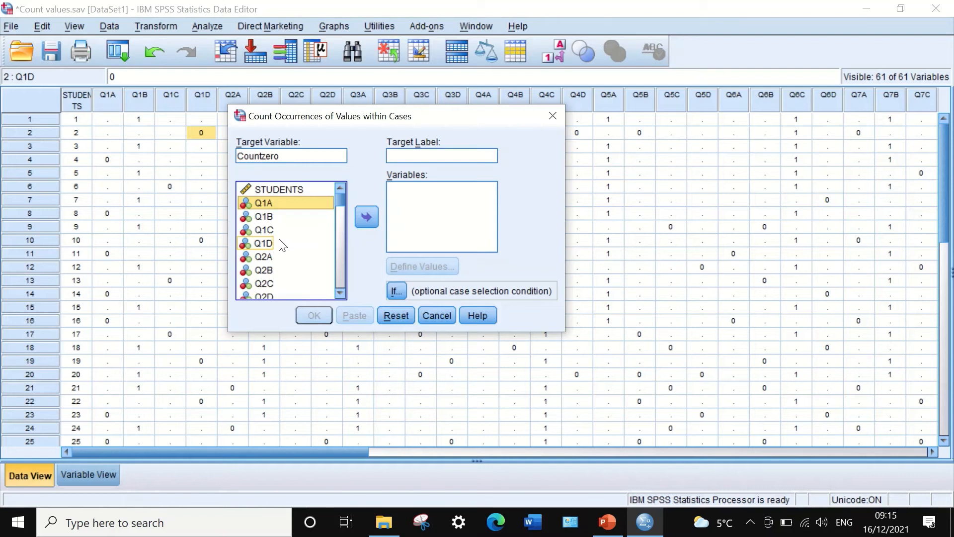
key(ctrl+a)
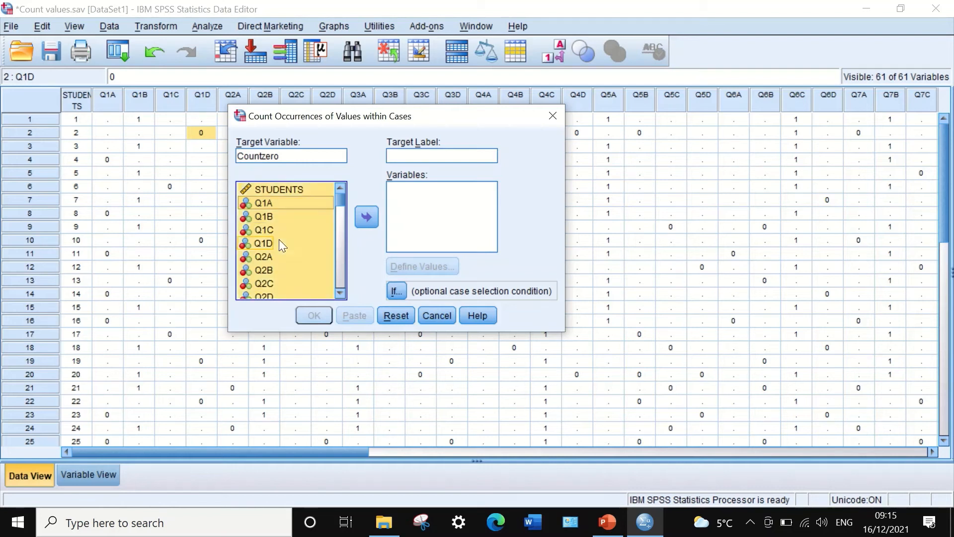
ctrl+click(284, 189)
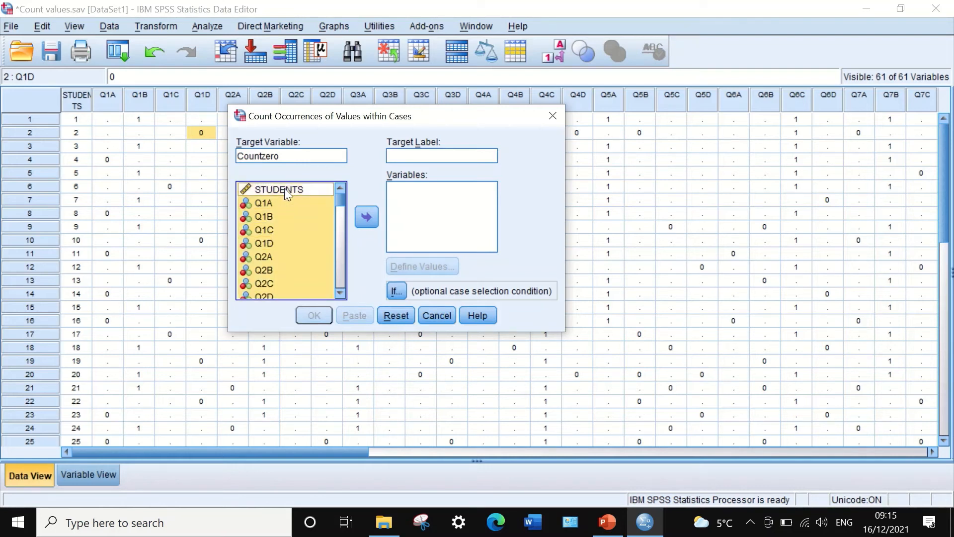
click(366, 216)
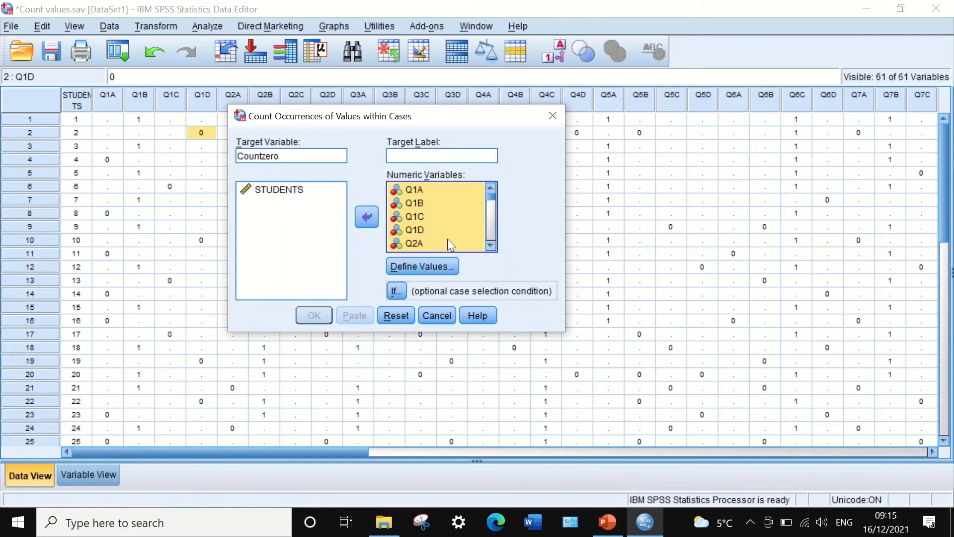
- Define 0 as the value to count and run the count into Countzero
click(427, 267)
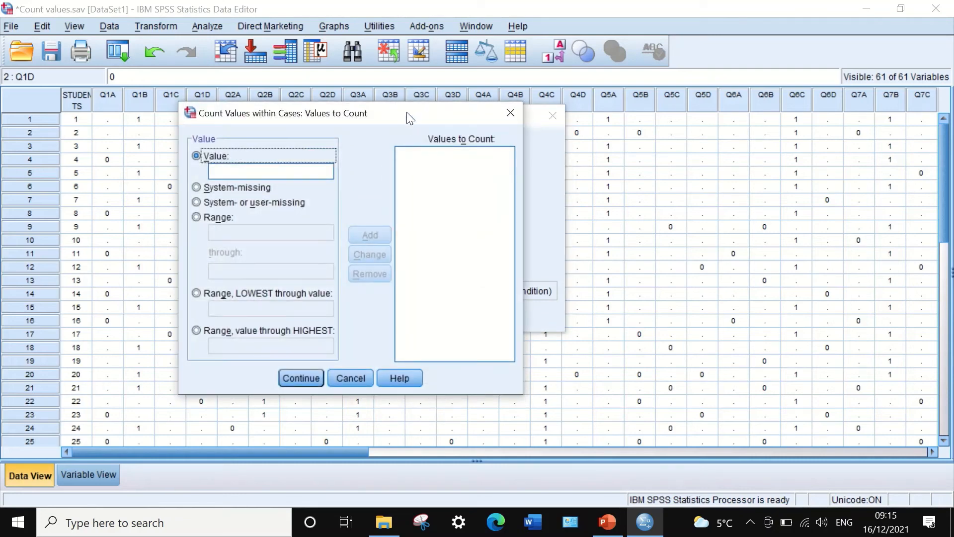
drag(419, 112, 467, 112)
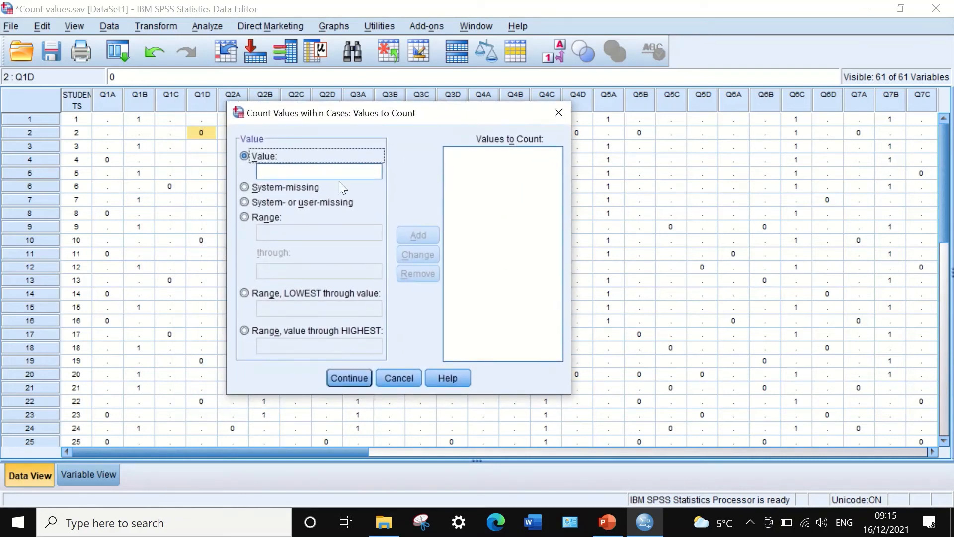
click(305, 171)
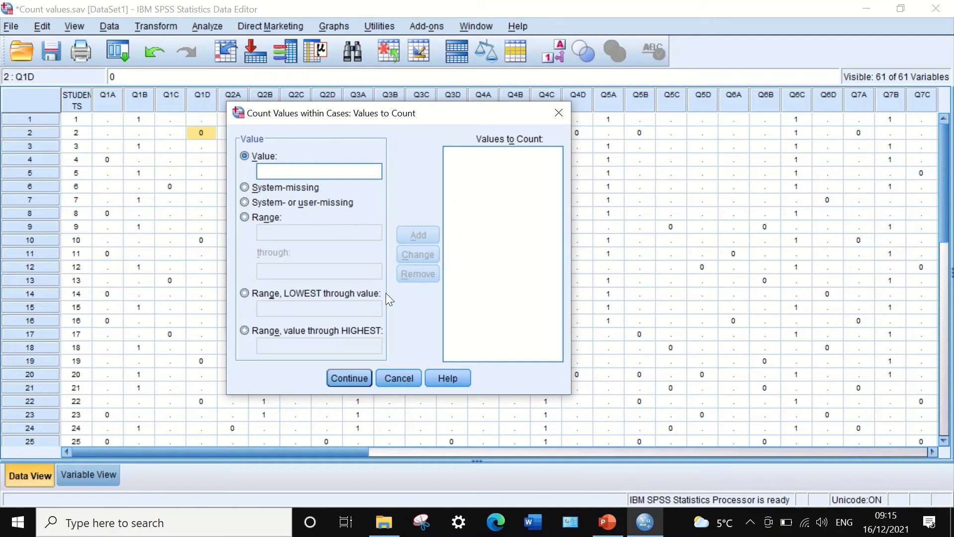
text(0)
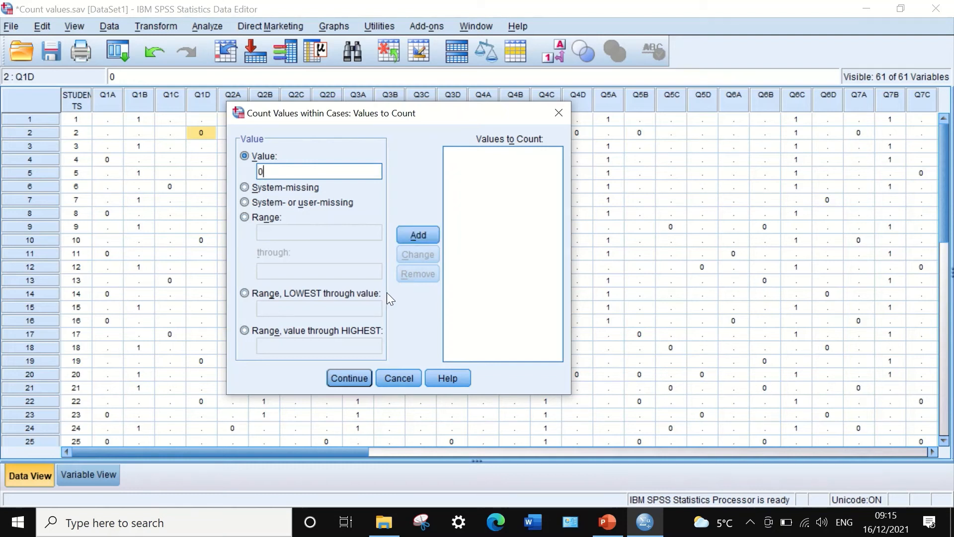
click(410, 236)
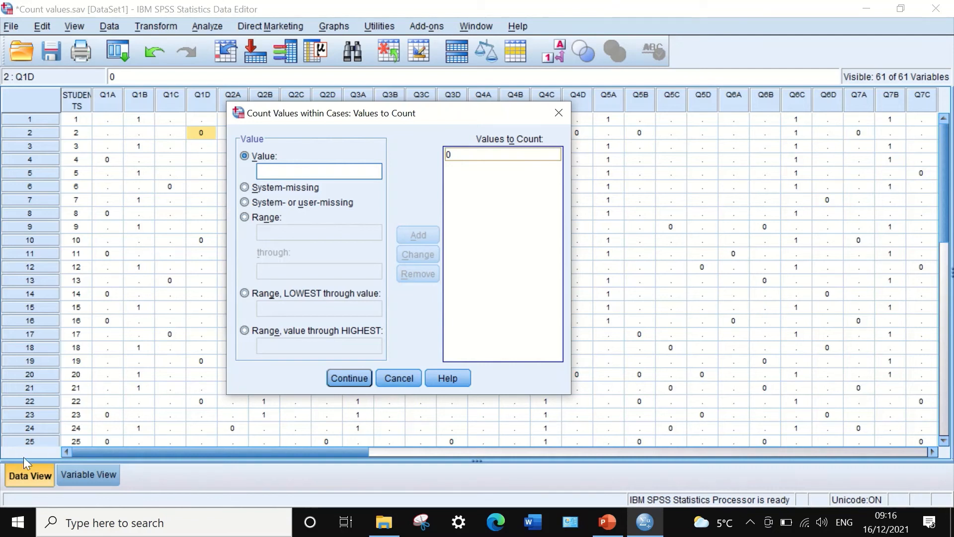
click(351, 379)
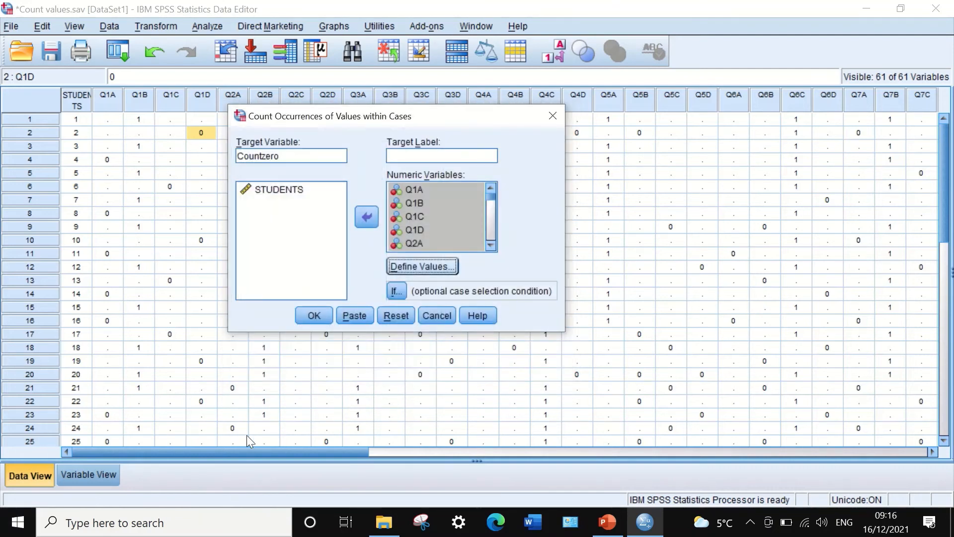
click(318, 315)
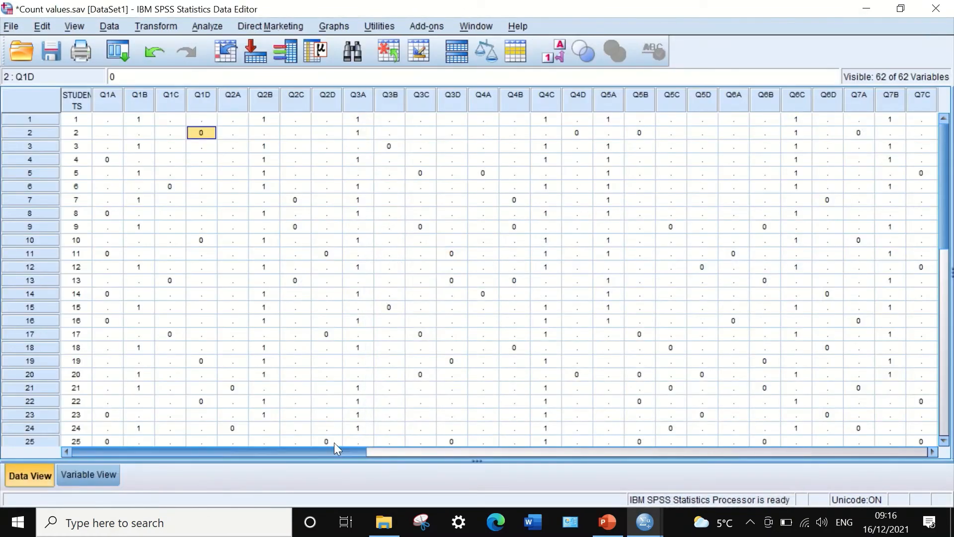
- Set the number of decimals of the Countzero variable to 0 in its variable definition
drag(308, 452, 774, 434)
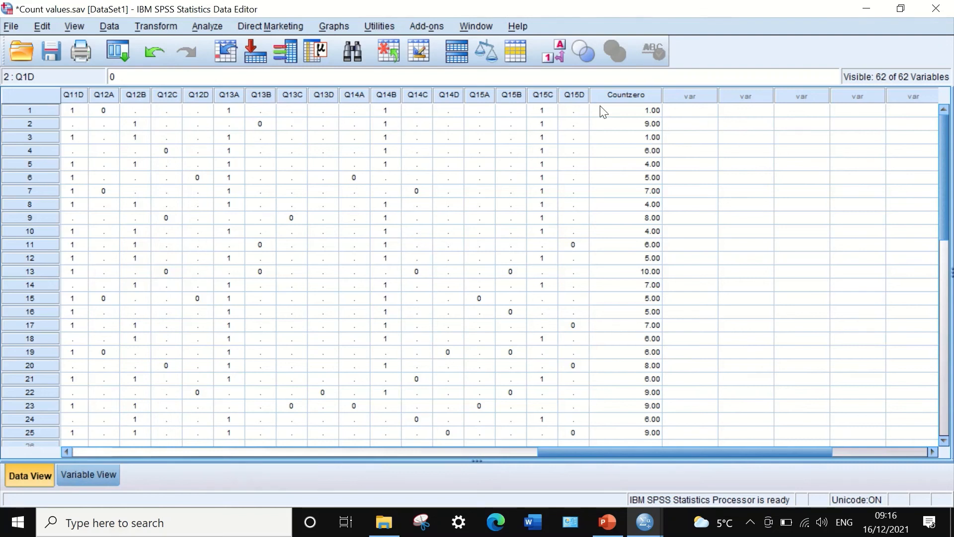
click(88, 475)
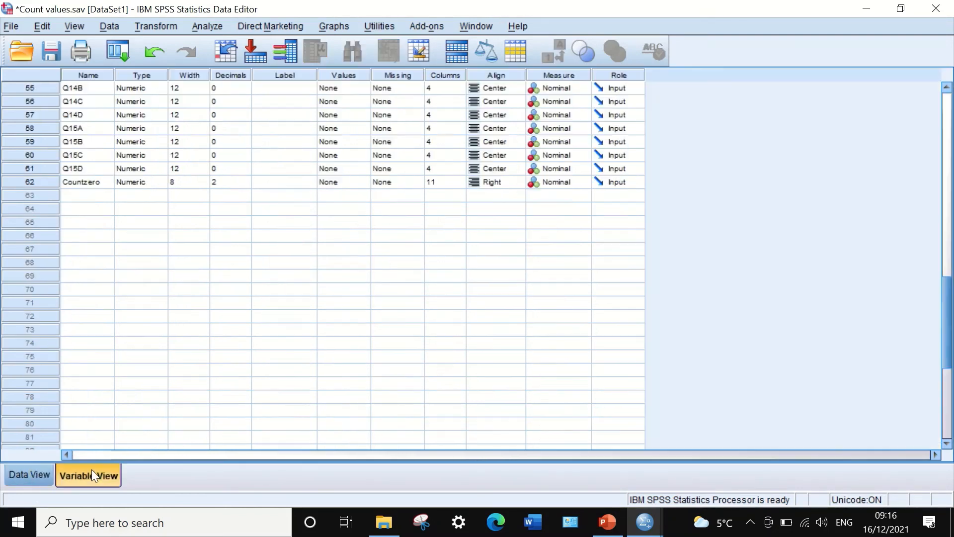
click(245, 184)
click(245, 185)
click(245, 185)
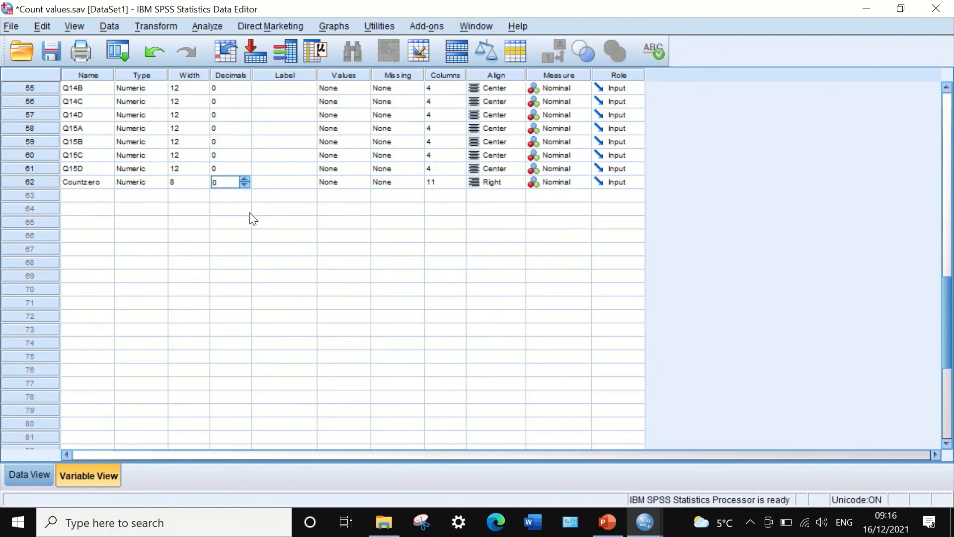
- Set Countzero's column width to 7 and its alignment to Center
click(451, 184)
click(461, 186)
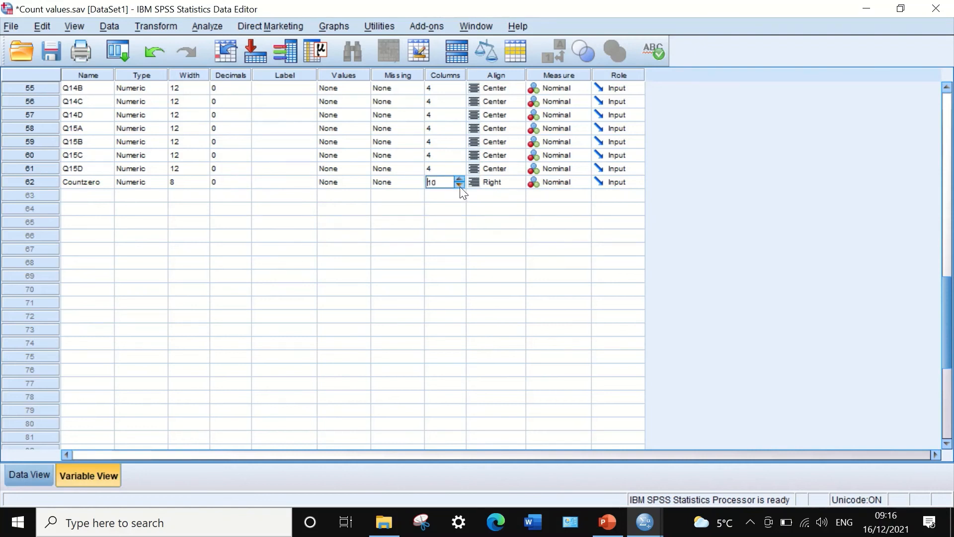
click(460, 186)
click(513, 186)
click(518, 188)
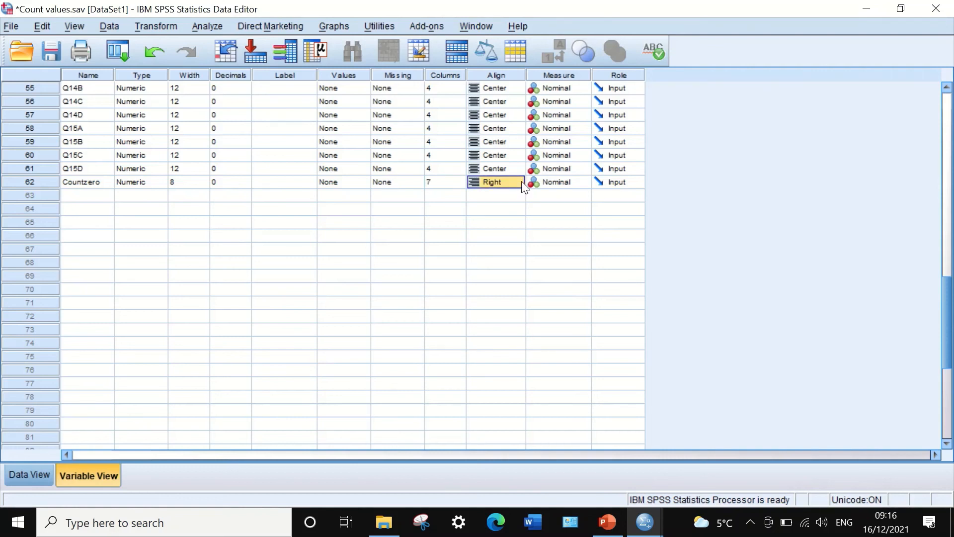
click(518, 182)
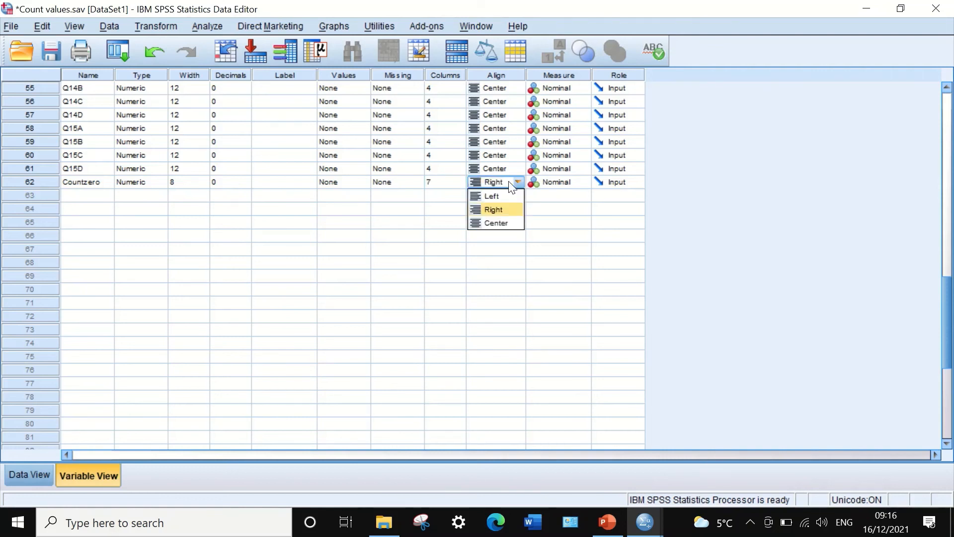
click(496, 223)
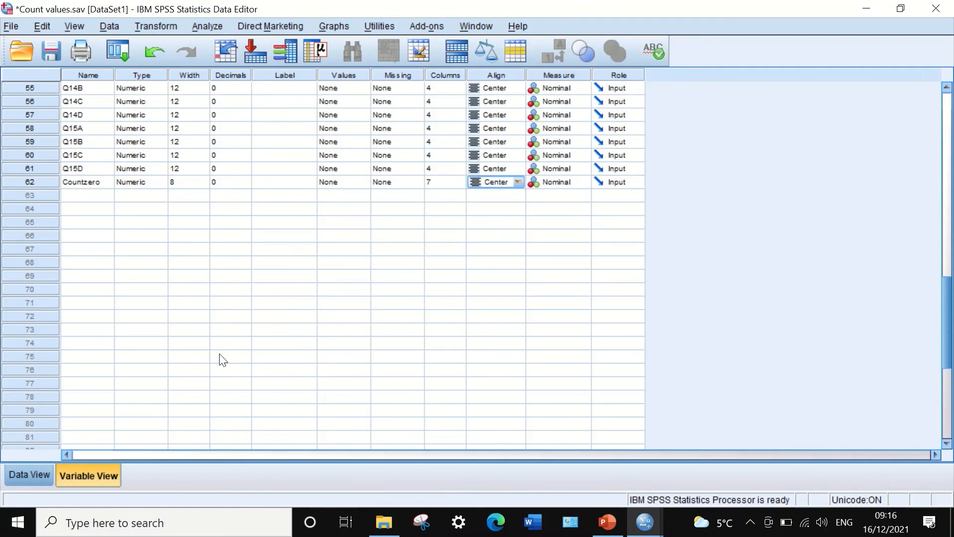
- Return to the data and examine the Countzero value of each student against the answers across the question columns
click(31, 477)
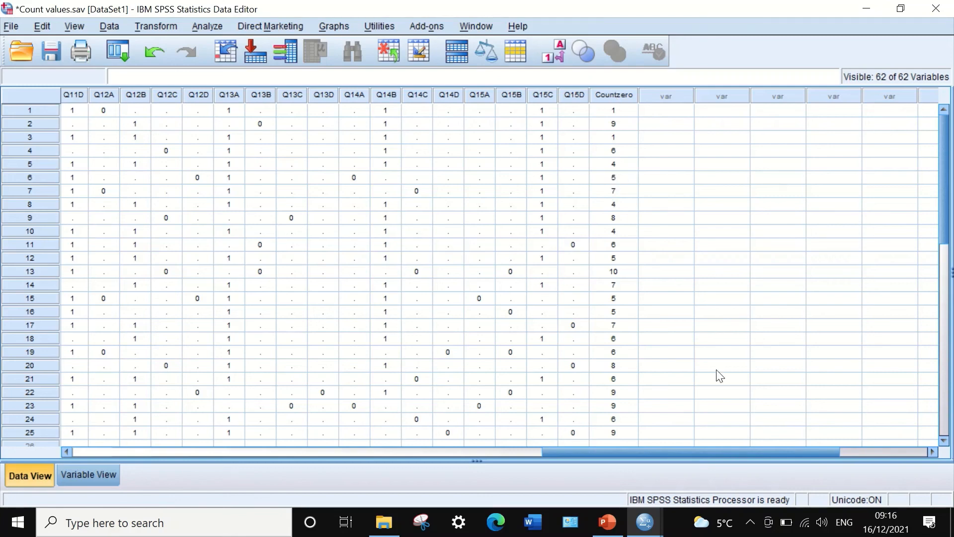
drag(768, 449, 814, 439)
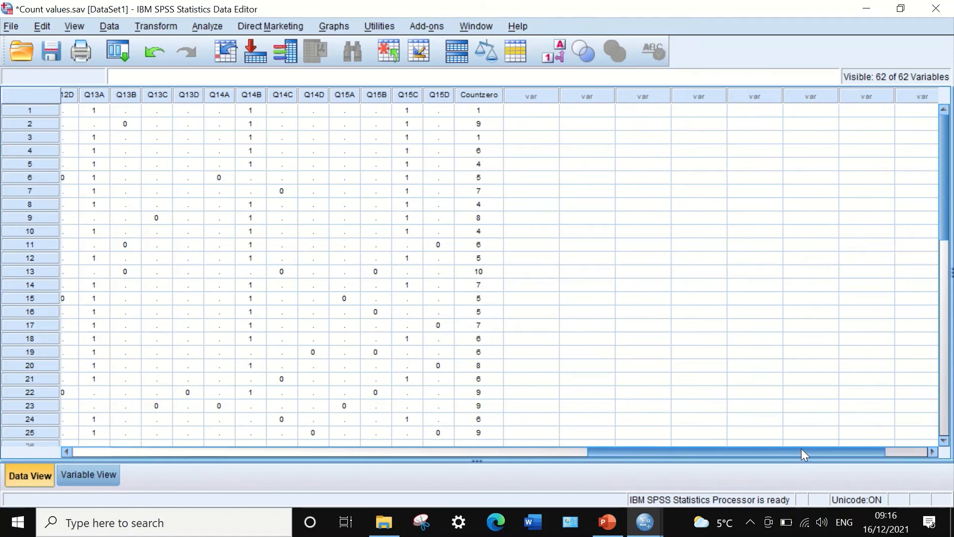
drag(801, 449, 561, 431)
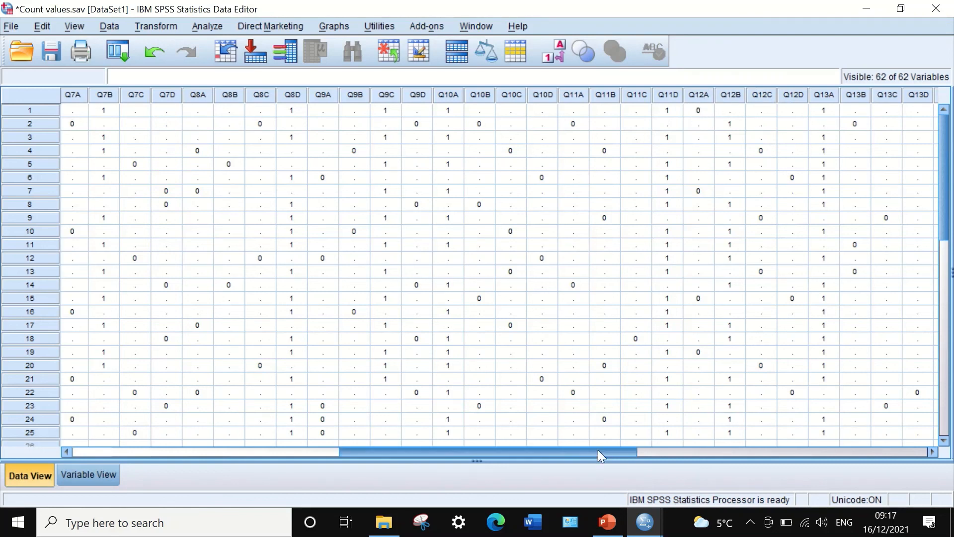
drag(587, 449, 834, 451)
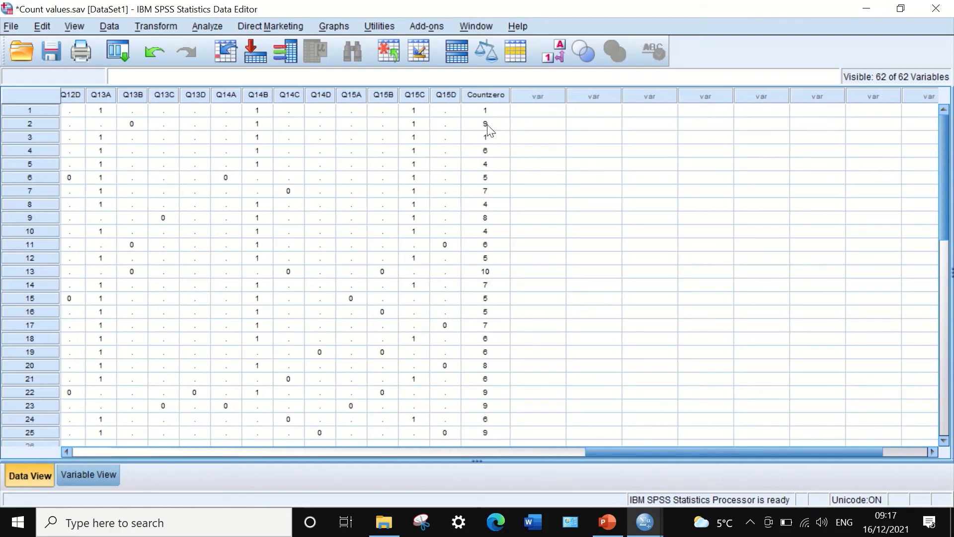
drag(720, 454, 154, 390)
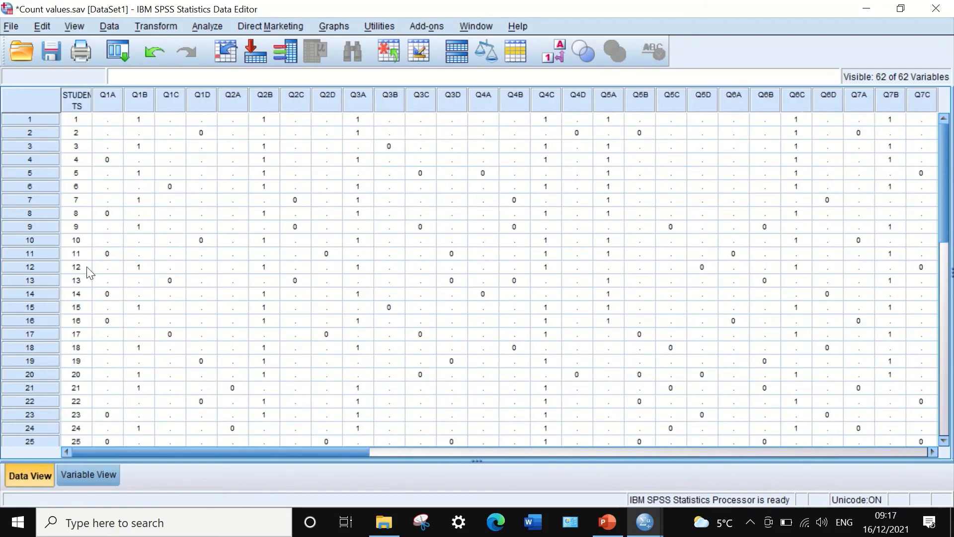
drag(222, 451, 786, 500)
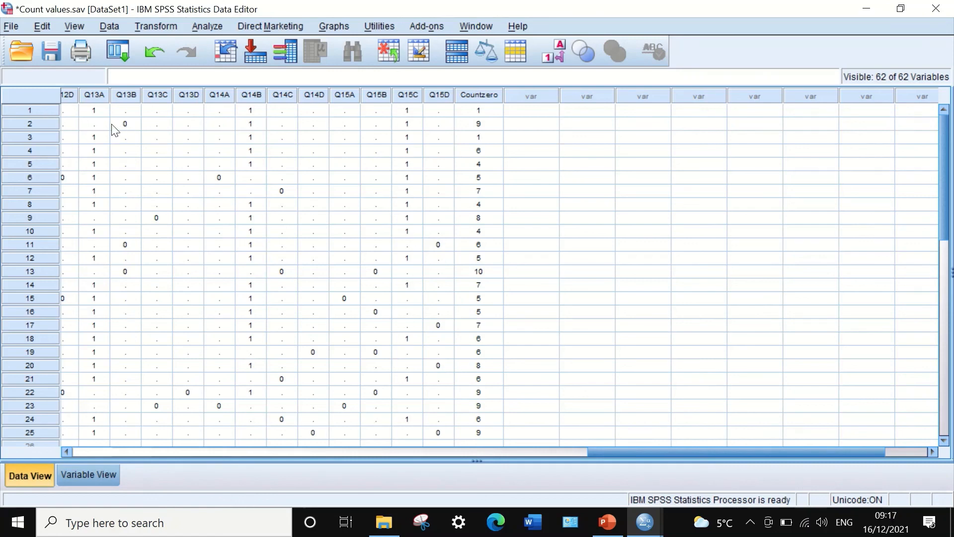
drag(822, 450, 759, 445)
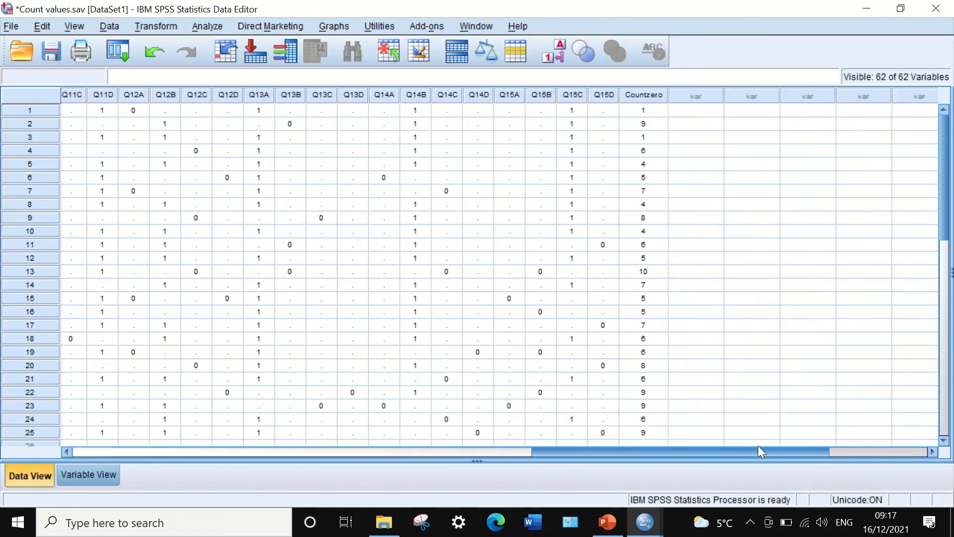
scroll(611, 159, down, 1)
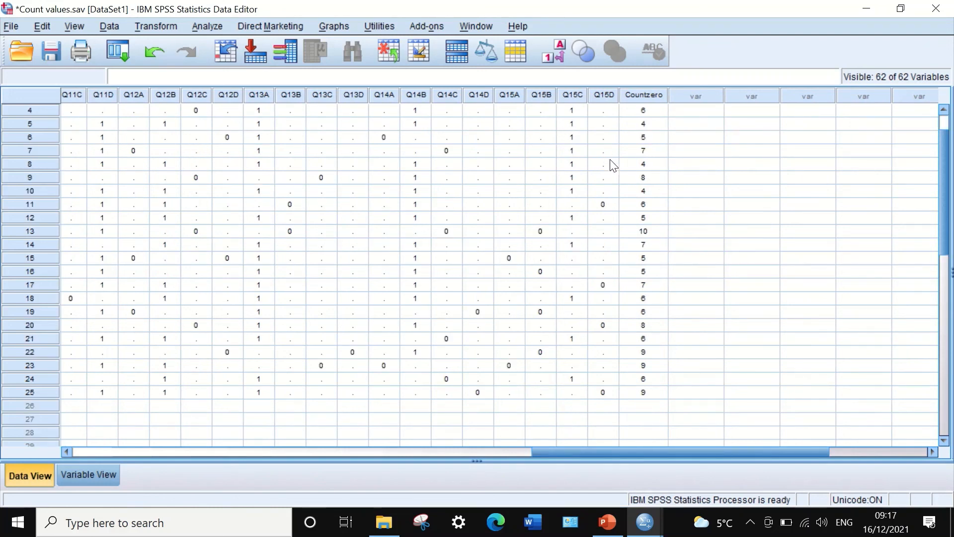
scroll(620, 183, up, 1)
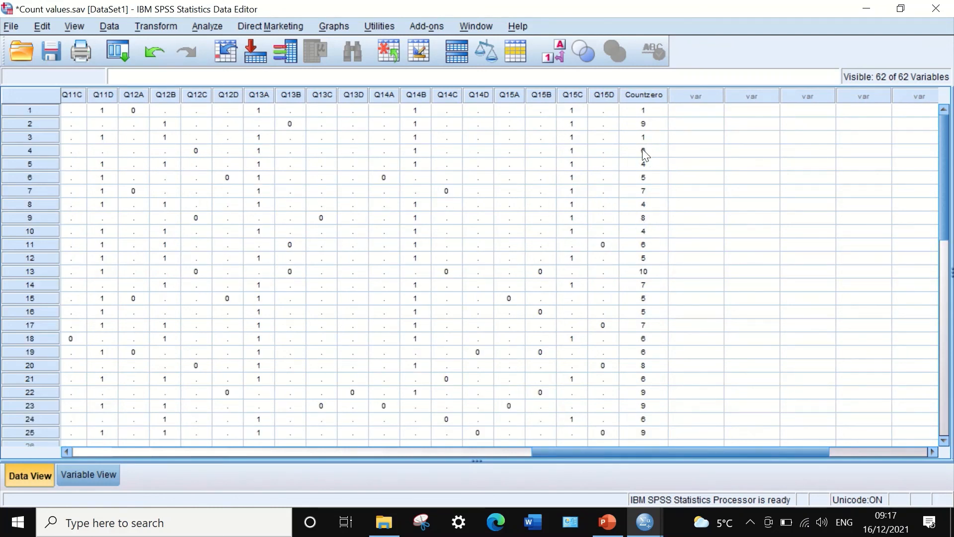
scroll(642, 152, down, 1)
scroll(644, 158, up, 1)
scroll(658, 276, down, 2)
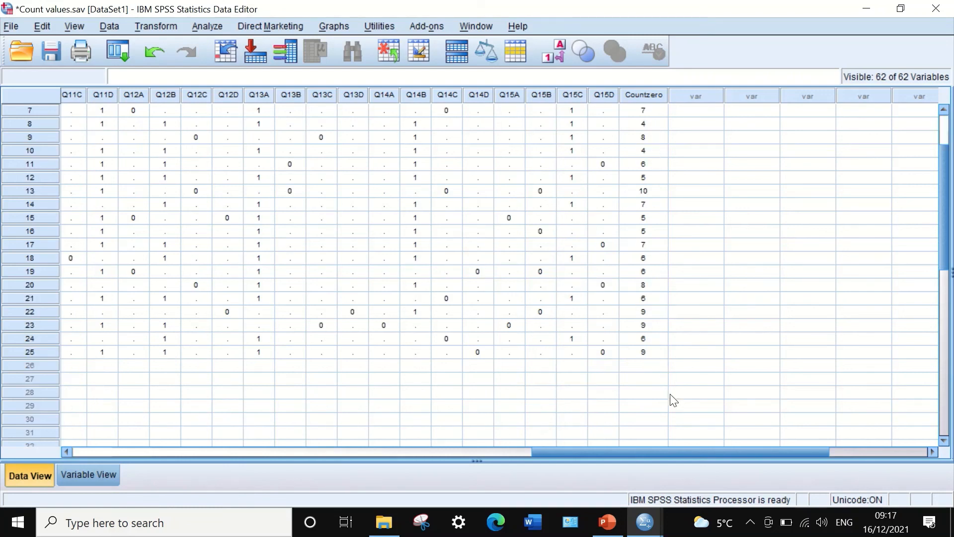